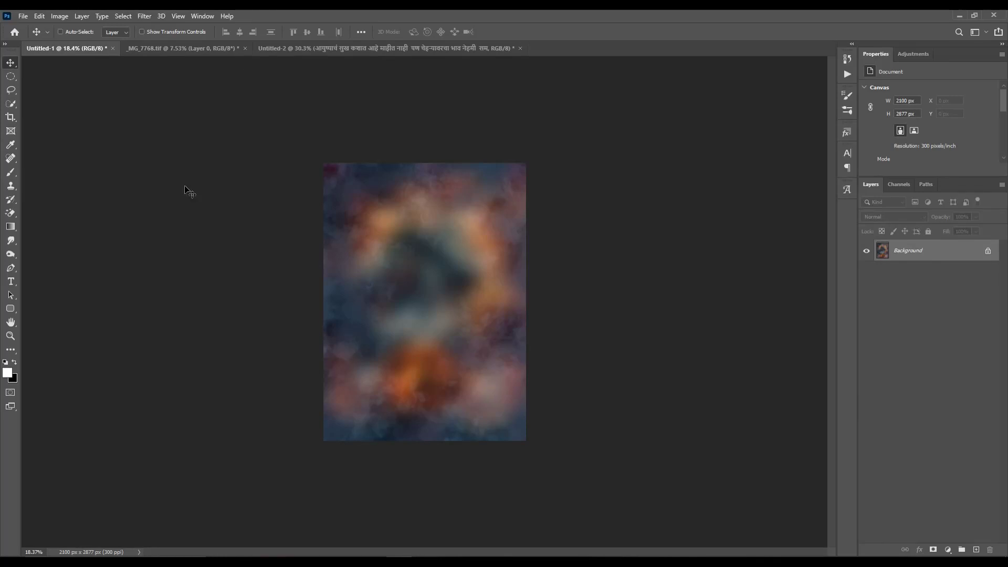
Step: Bring the man-on-railing photo from _MG_7768 into the Untitled-1 painterly poster
scroll(483, 254, down, 1)
click(210, 48)
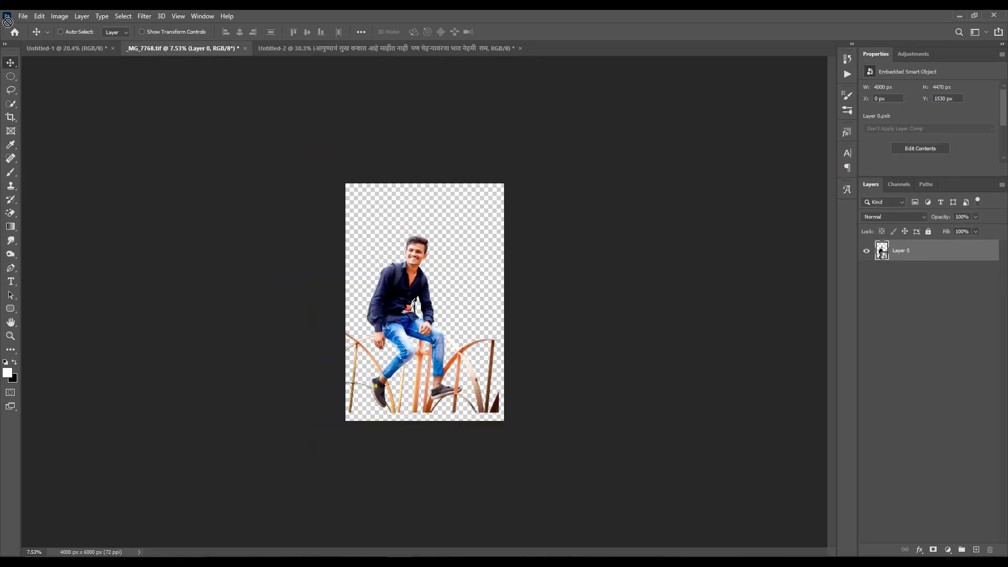
click(68, 48)
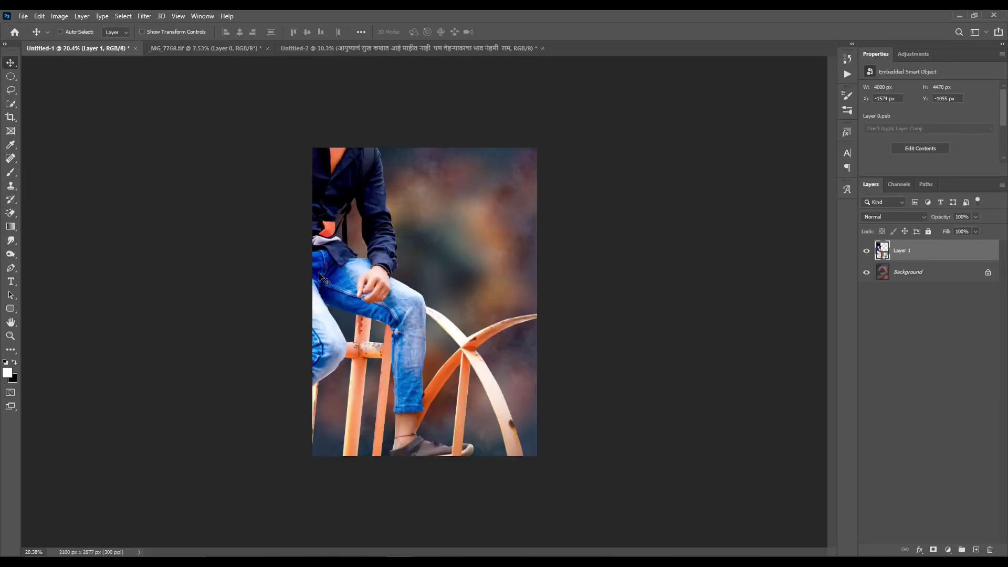
drag(376, 285, 476, 397)
right_click(933, 250)
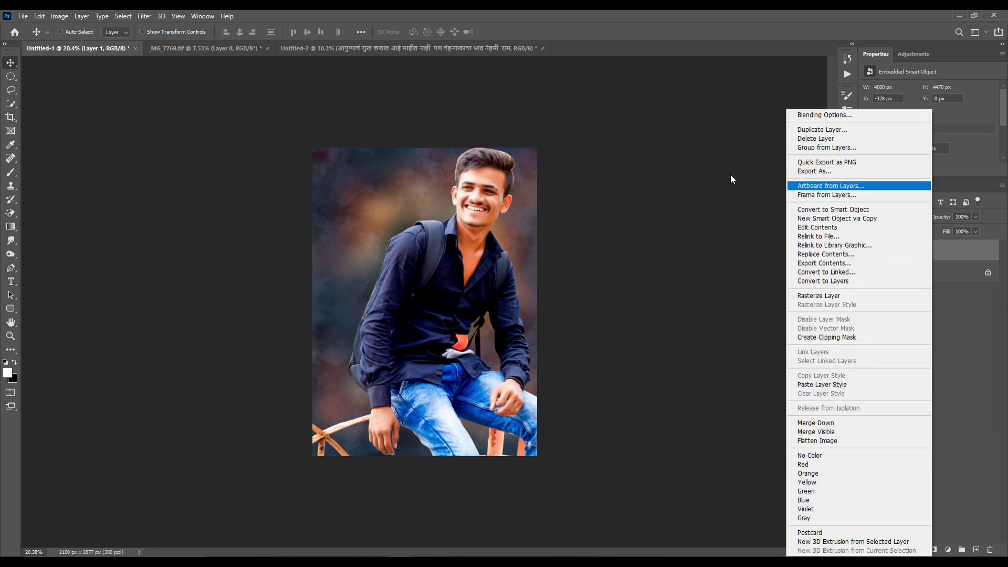
click(509, 260)
scroll(509, 261, down, 2)
Step: Scale the man down and move him up and right on the poster
key(ctrl+t)
drag(604, 353, 496, 356)
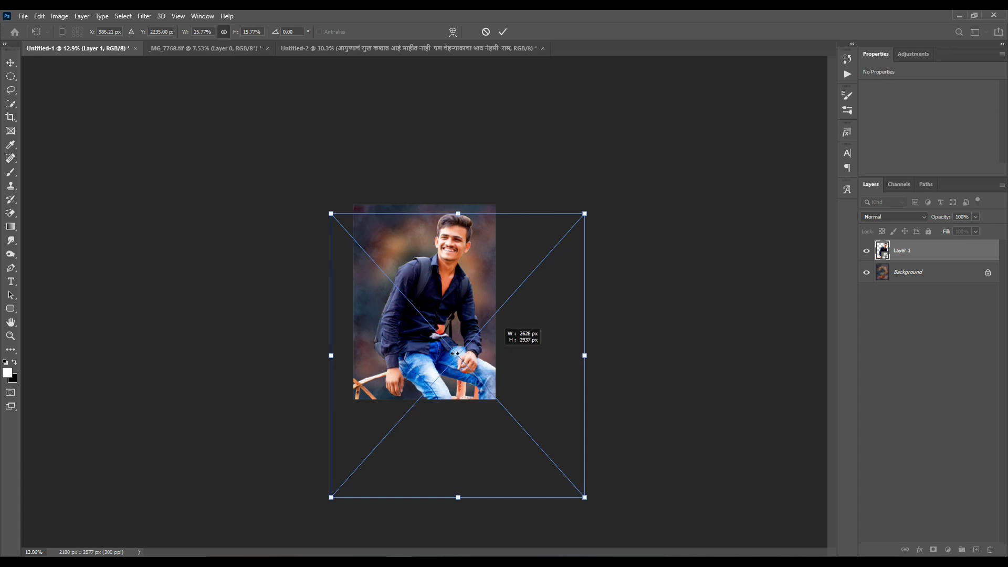
drag(394, 395, 406, 363)
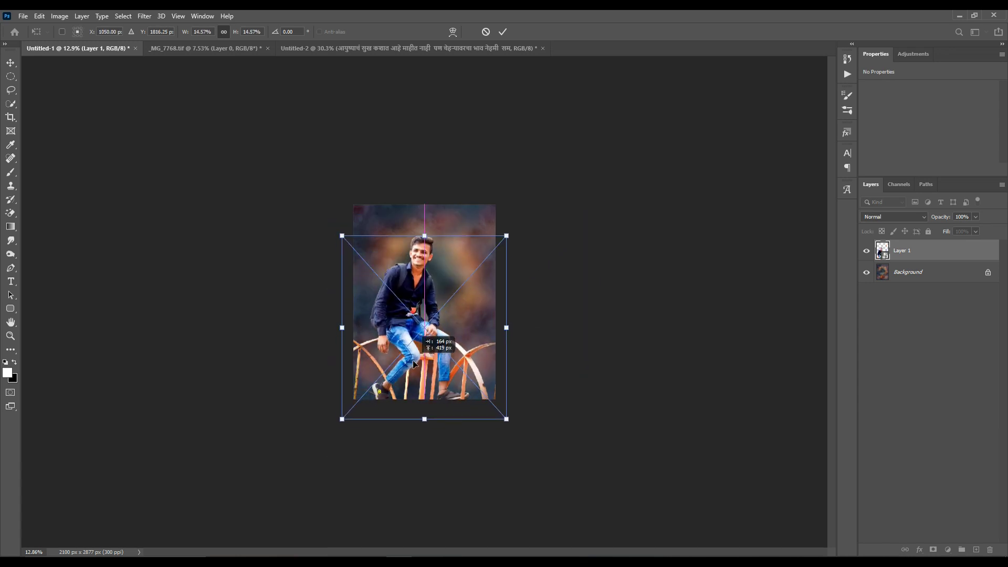
key(Return)
scroll(423, 302, up, 2)
drag(458, 392, 462, 386)
Step: Fine-tune the man's vertical position so the railing sits along the bottom
scroll(424, 302, down, 2)
key(ctrl+t)
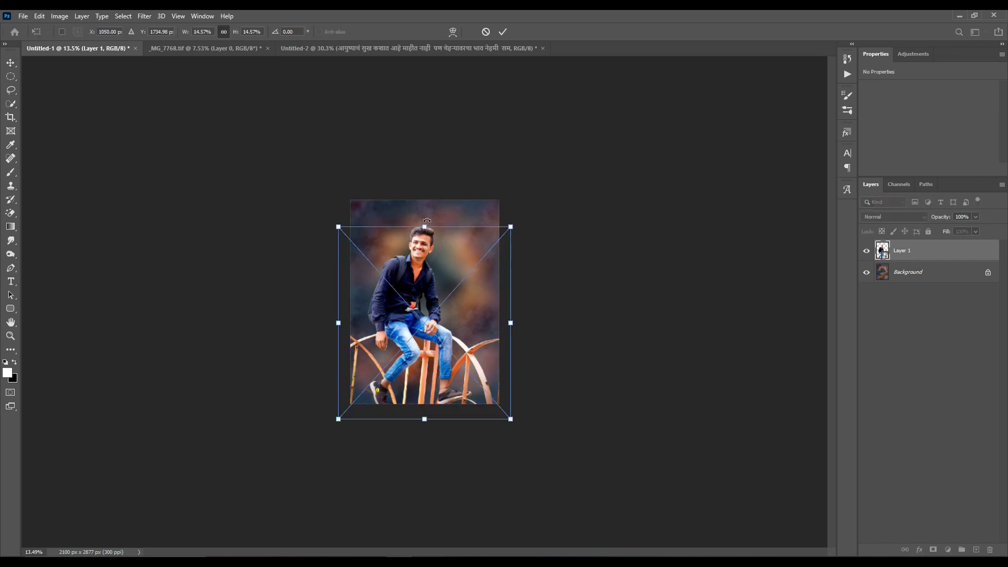
drag(427, 221, 428, 229)
key(Return)
scroll(469, 402, up, 2)
drag(466, 396, 467, 375)
Step: Rasterize the man's layer and erase its bottom edge so it fades into the backdrop
right_click(10, 213)
click(49, 210)
click(479, 333)
click(479, 223)
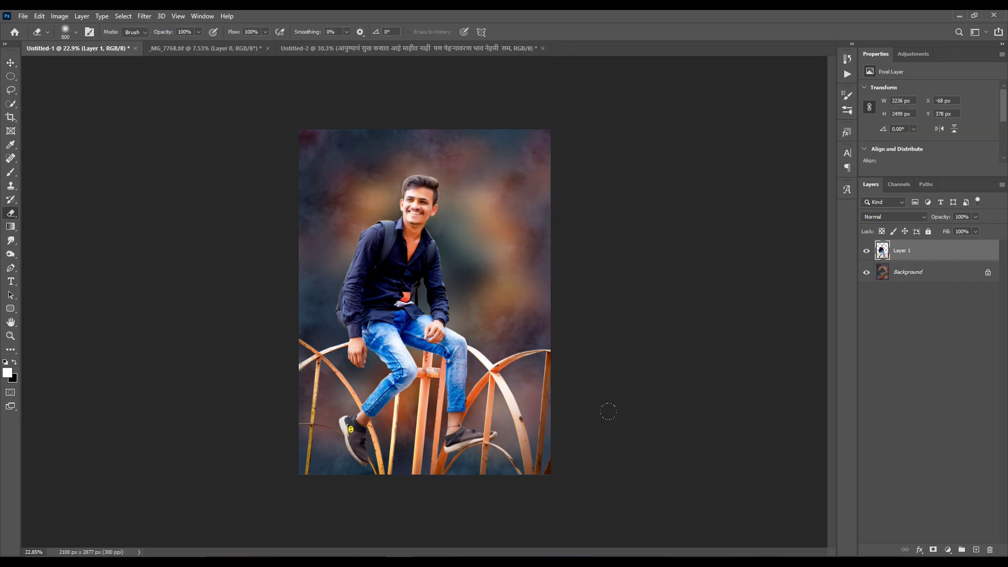
drag(559, 320, 198, 281)
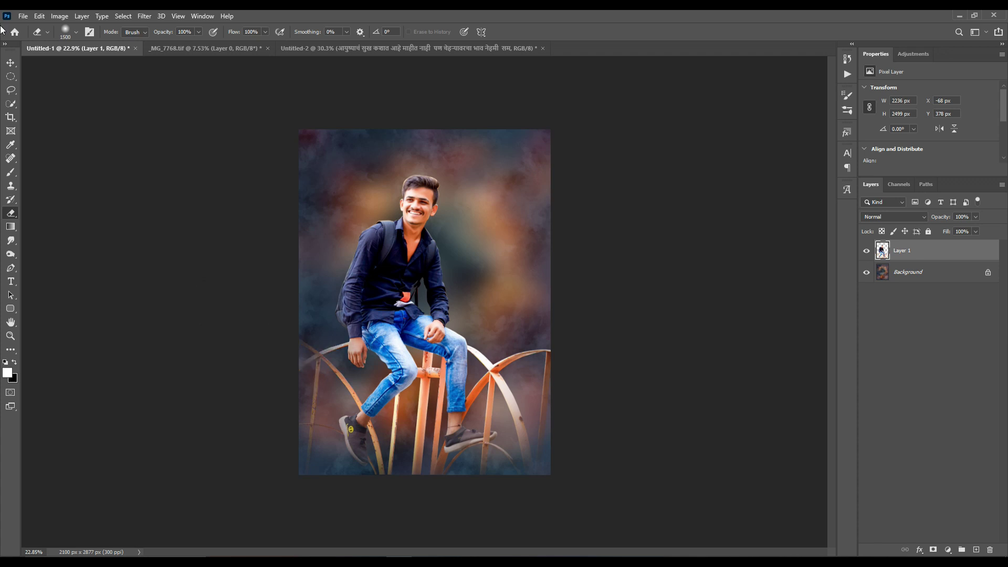
click(11, 62)
scroll(518, 203, up, 1)
Step: Add a Color Balance adjustment above Background with Cyan -27, tinting the backdrop teal
click(940, 273)
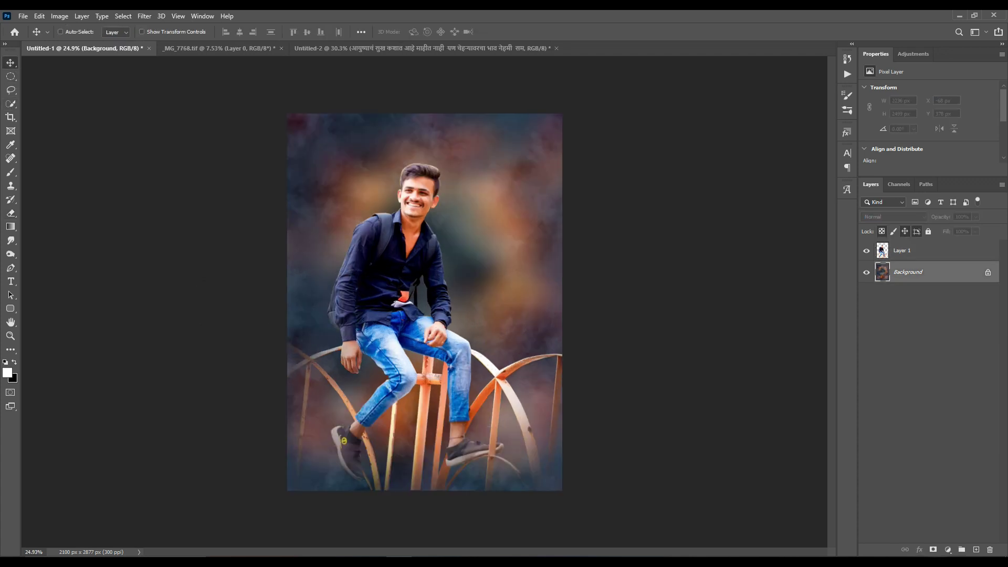
click(948, 550)
click(953, 456)
mouse_move(915, 145)
mouse_down()
mouse_move(930, 146)
mouse_move(905, 146)
mouse_up()
drag(915, 112, 902, 114)
scroll(419, 207, up, 2)
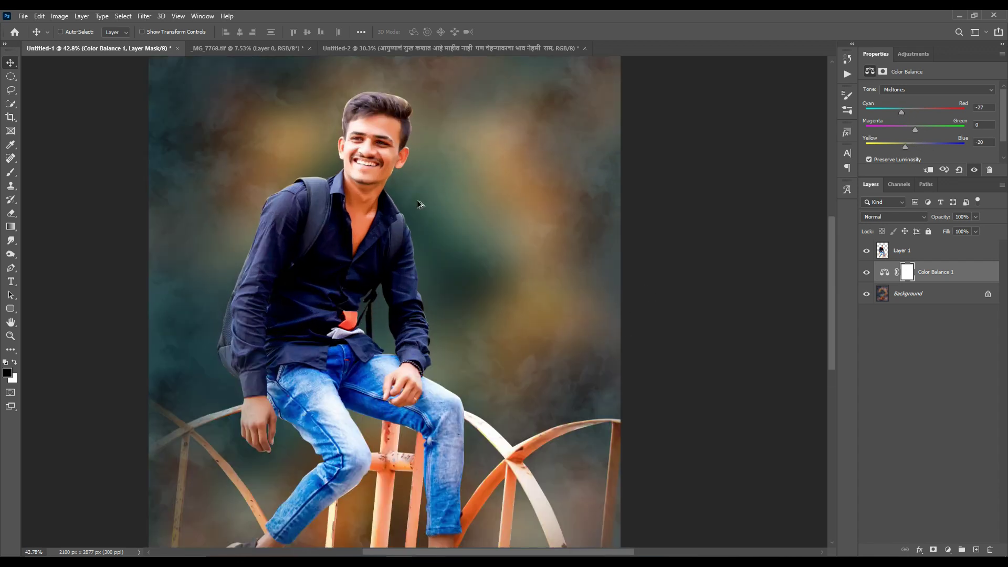
scroll(407, 129, up, 3)
drag(407, 129, 428, 231)
click(945, 252)
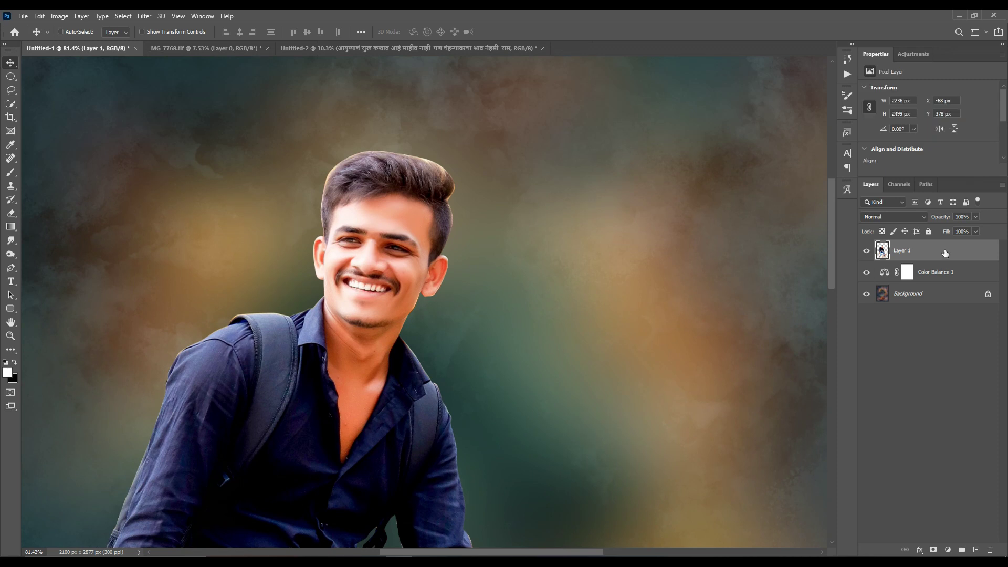
Step: Load the man's layer outline as a selection from its thumbnail
scroll(435, 115, up, 5)
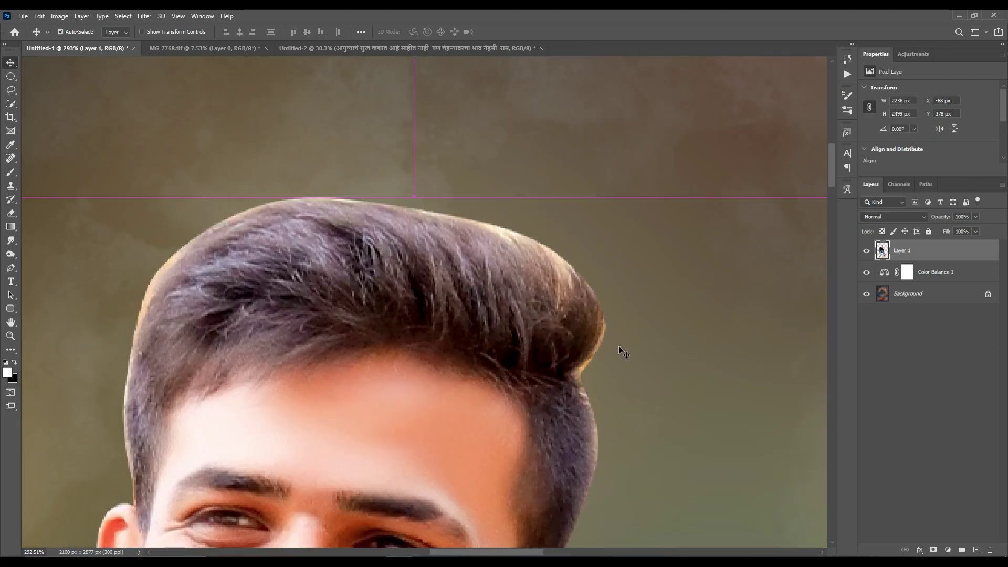
scroll(348, 254, up, 2)
scroll(309, 263, up, 1)
scroll(310, 263, down, 2)
scroll(226, 284, up, 3)
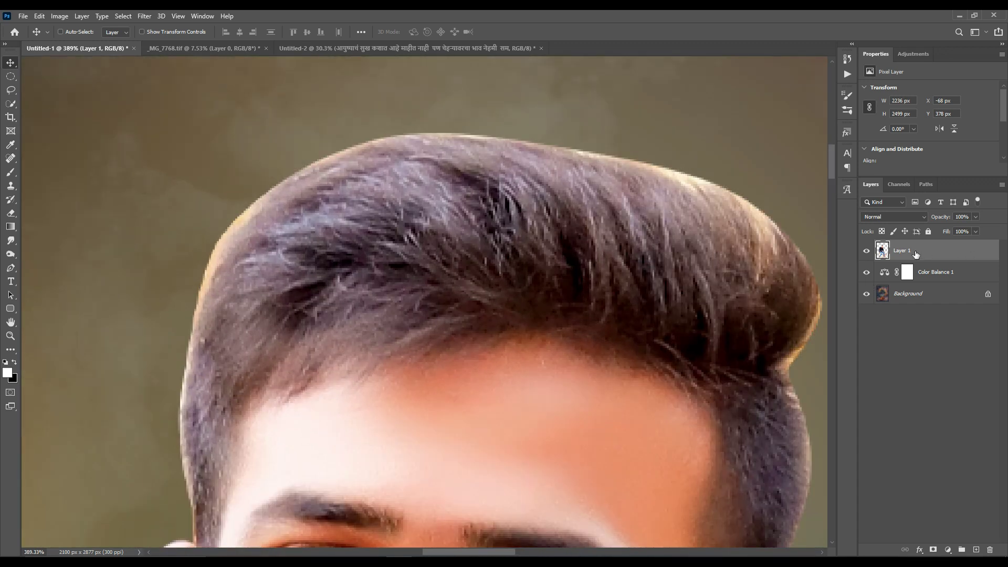
ctrl+click(881, 250)
scroll(420, 253, down, 2)
Step: Use Refine Edge along the top and right hair edges, then accept the selection
click(122, 16)
click(161, 154)
drag(302, 213, 493, 165)
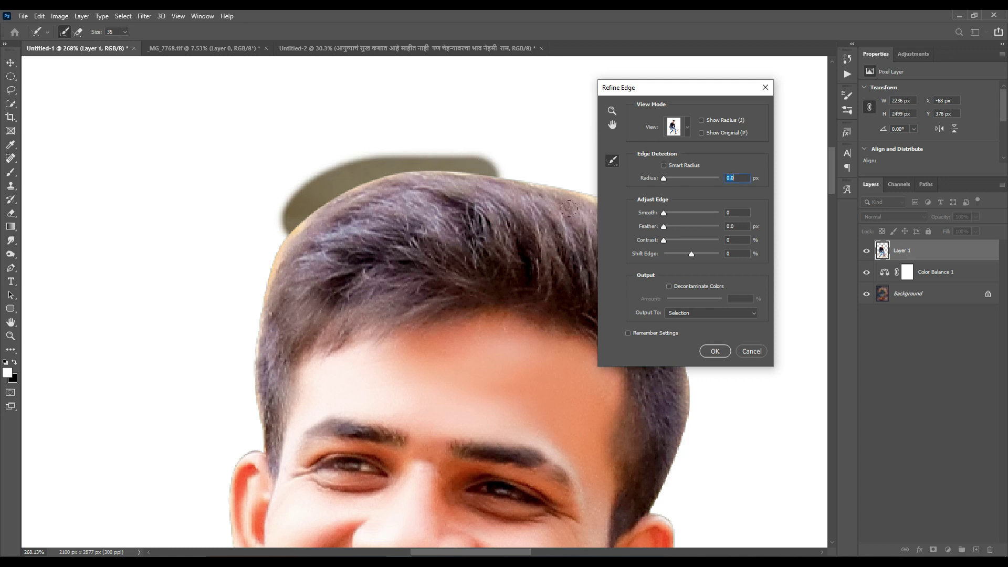
drag(718, 89, 367, 94)
mouse_move(496, 158)
mouse_down()
mouse_move(676, 305)
mouse_move(696, 414)
mouse_up()
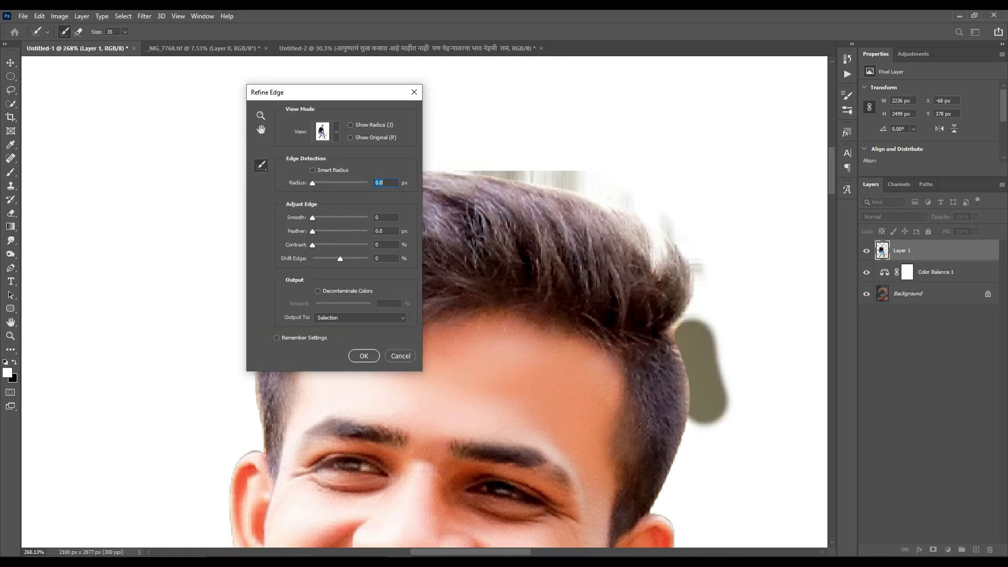
drag(323, 94, 503, 89)
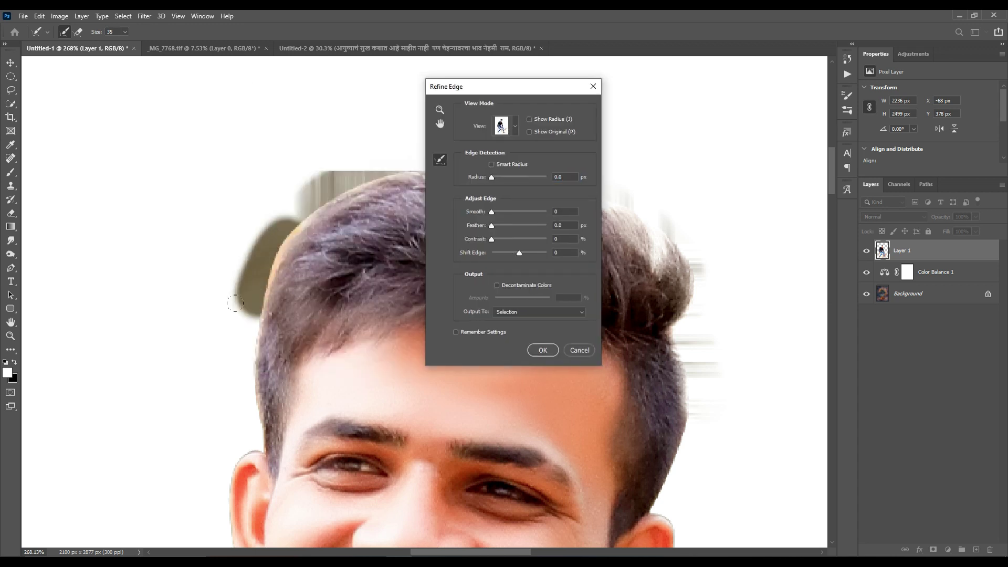
click(543, 350)
scroll(547, 346, down, 3)
scroll(544, 325, down, 2)
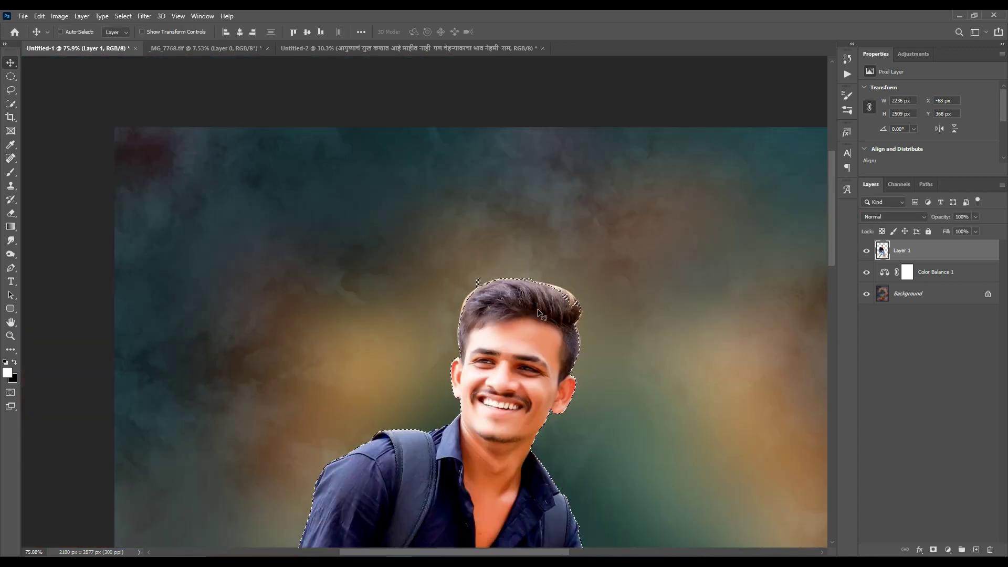
Step: Deselect and zoom in on the hair edge above the man's left ear
key(ctrl+d)
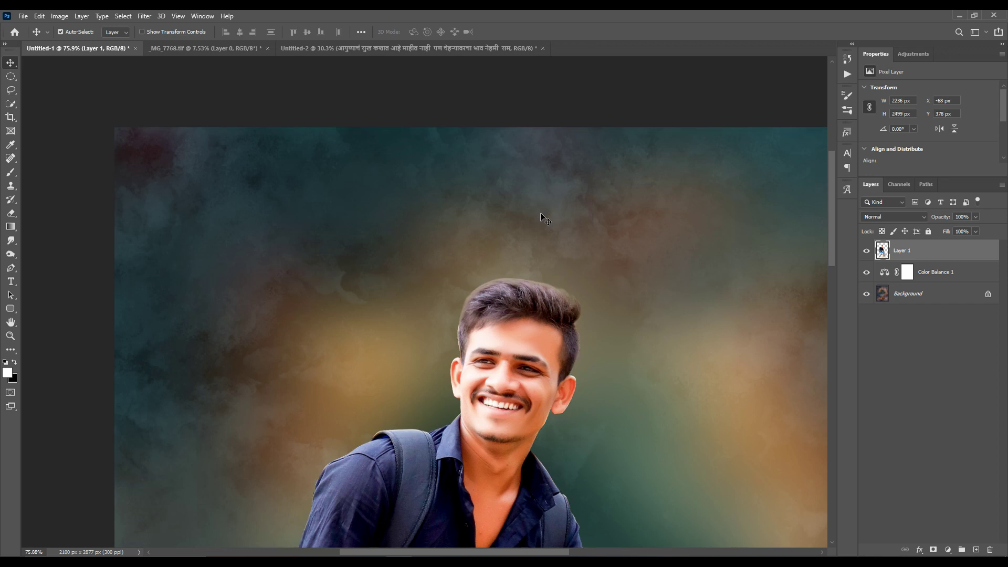
scroll(540, 215, down, 3)
scroll(526, 257, down, 2)
scroll(445, 184, up, 3)
scroll(445, 185, up, 2)
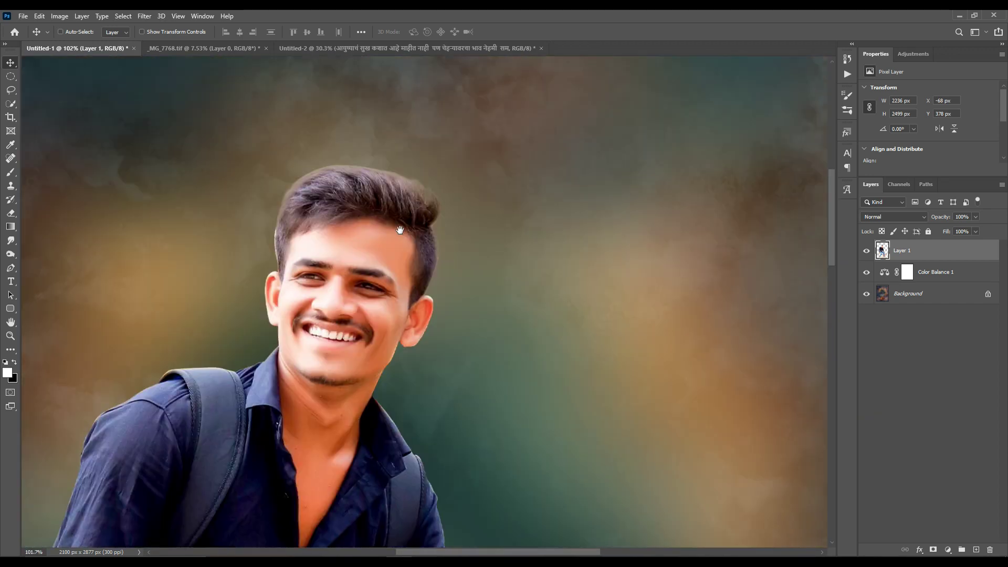
scroll(367, 241, up, 2)
scroll(271, 306, up, 2)
scroll(269, 310, up, 2)
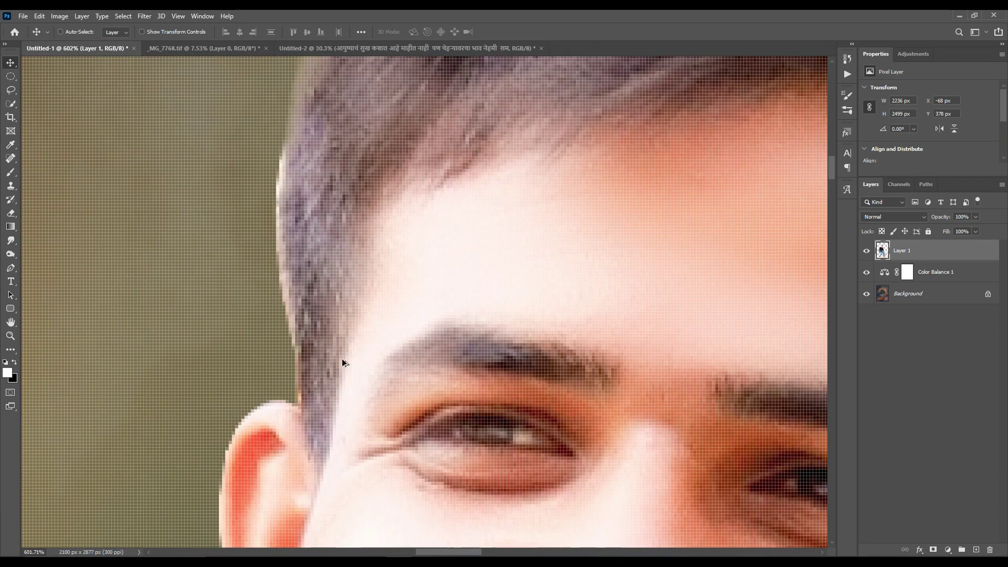
Step: Trace a Pen path around the leftover background fringe along the hairline
key(p)
click(301, 409)
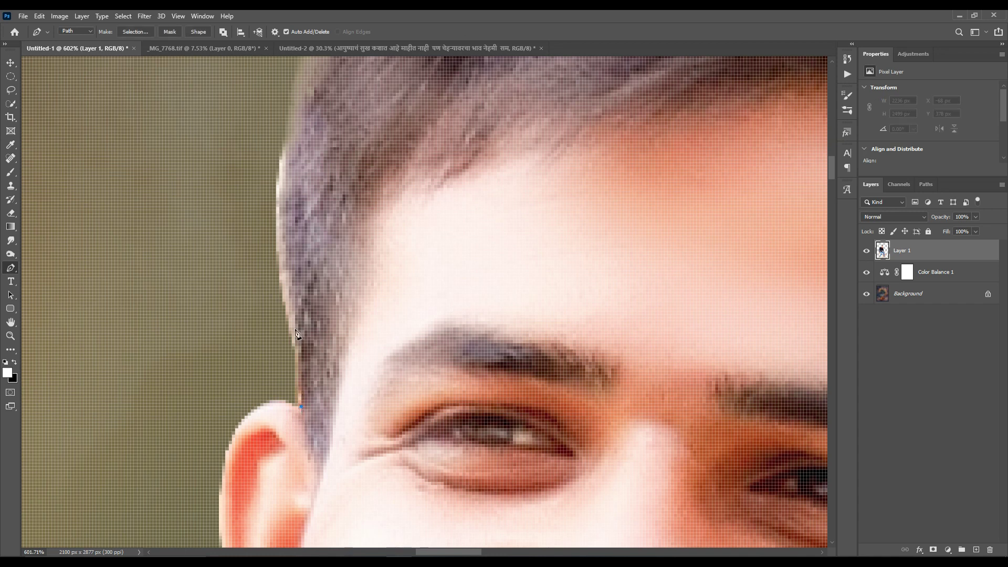
drag(294, 329, 287, 311)
scroll(293, 288, up, 1)
scroll(292, 283, up, 4)
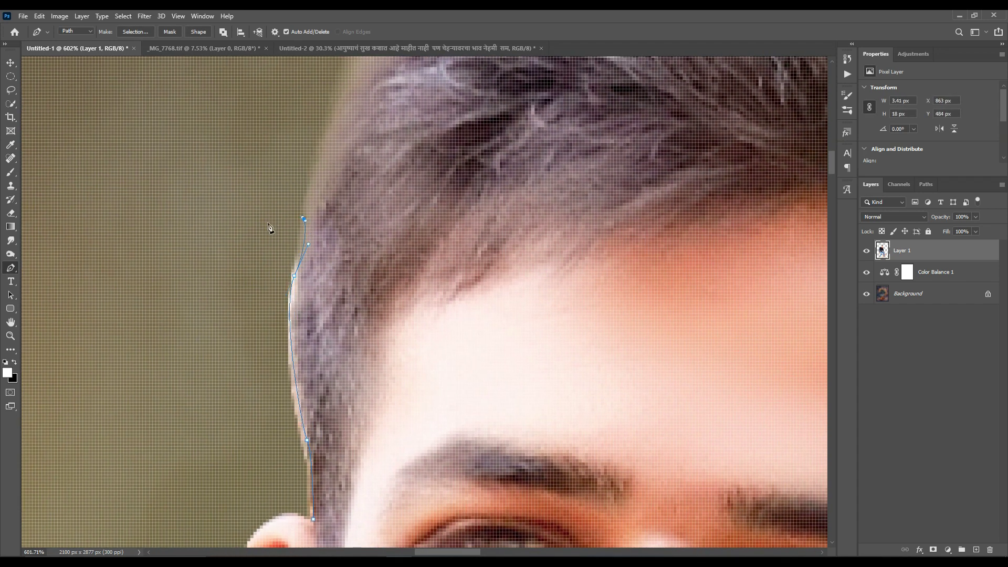
scroll(272, 451, down, 4)
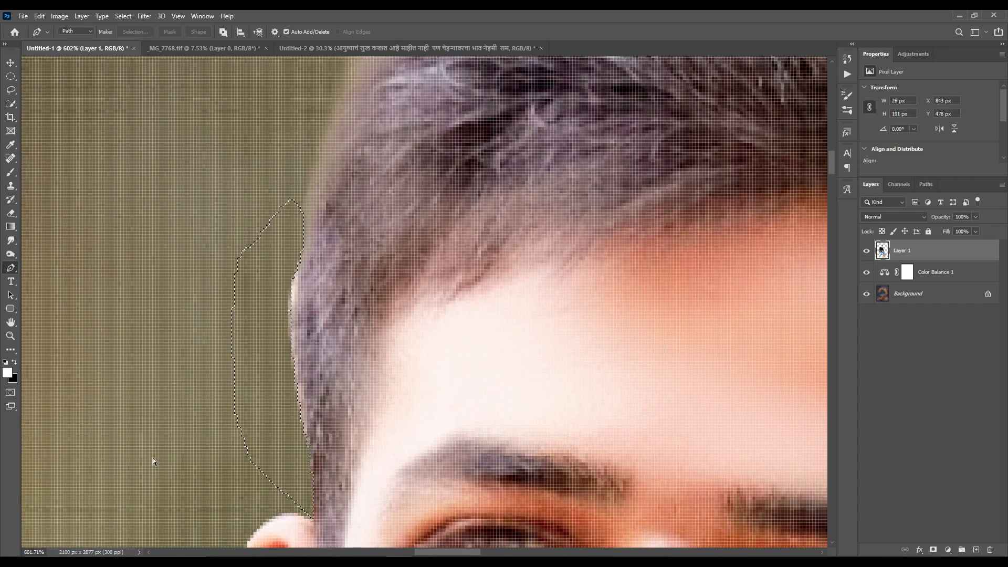
scroll(321, 297, down, 2)
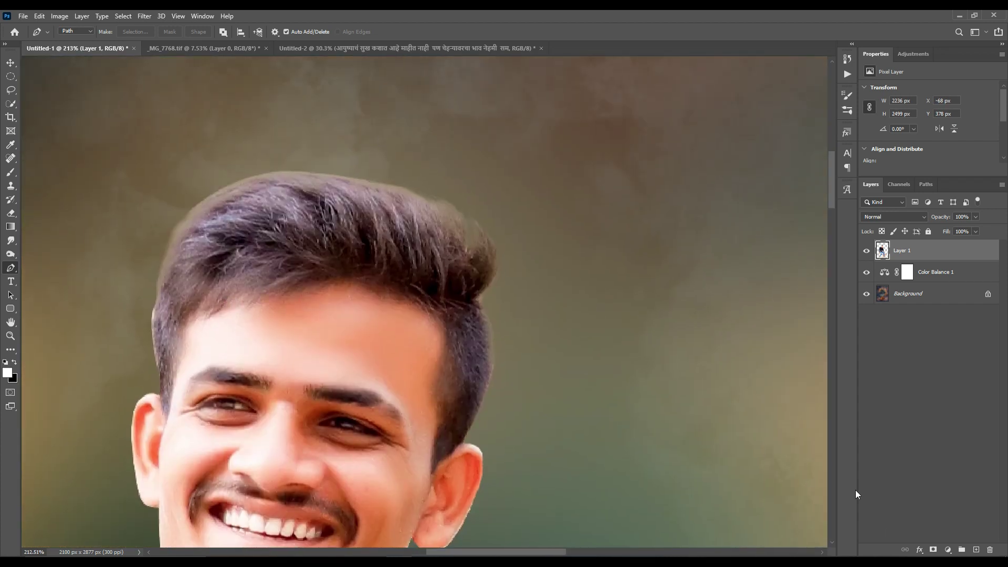
key(XF86AudioRaiseVolume)
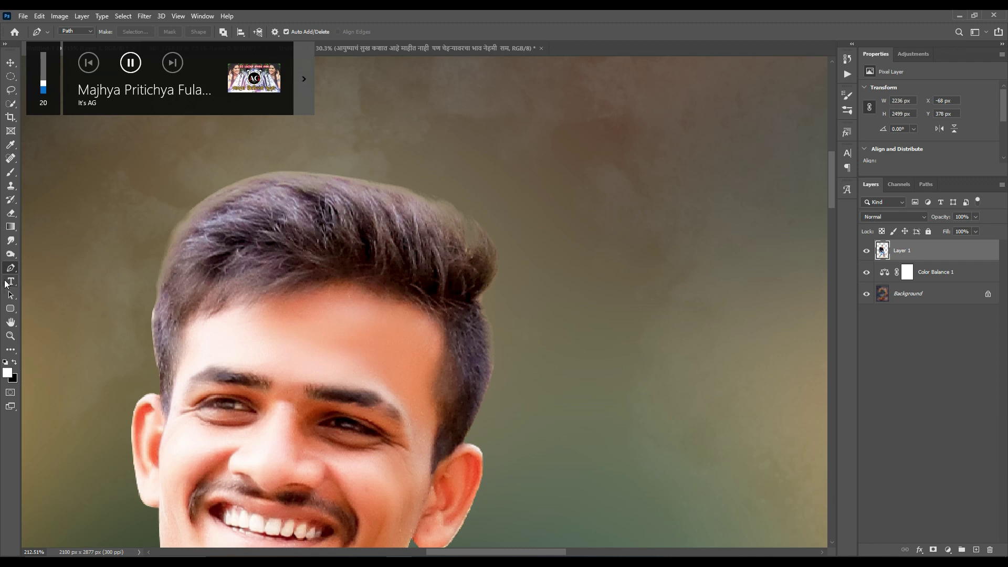
Step: Lighten the top edge of the hair with the Dodge tool
click(10, 254)
right_click(11, 254)
click(34, 250)
scroll(367, 289, down, 2)
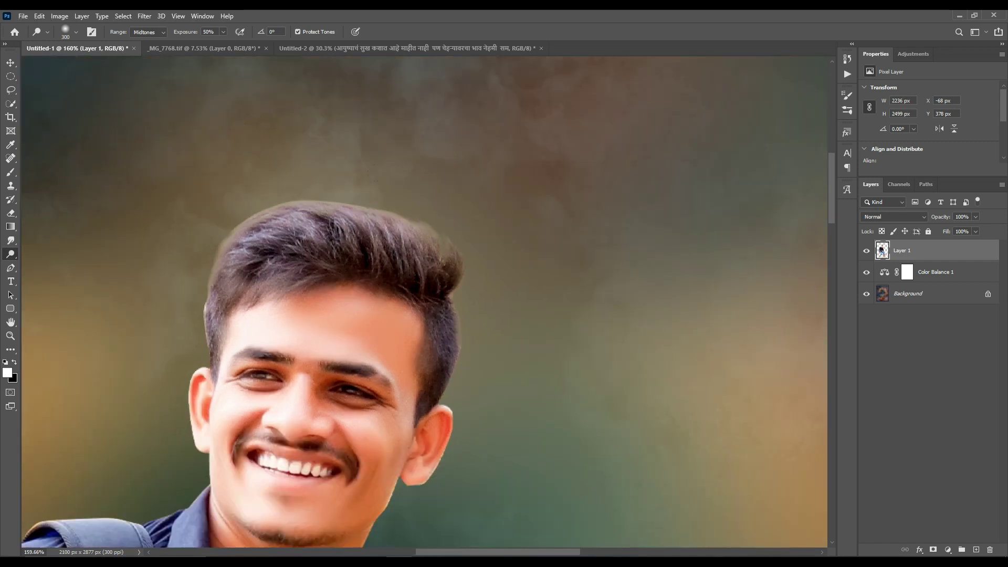
drag(418, 206, 372, 185)
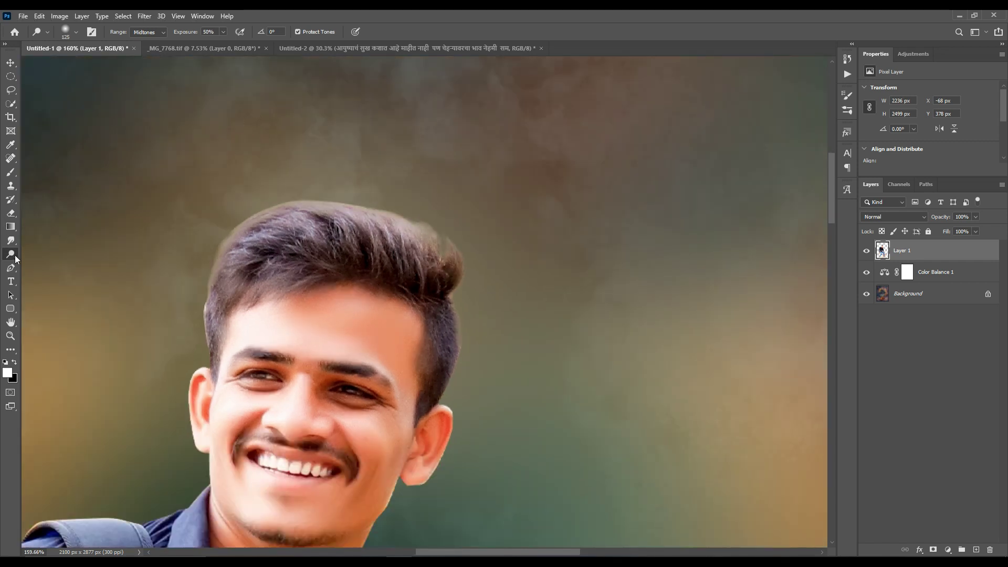
Step: Darken the light halo along the hair outline and top with the Burn tool
click(47, 264)
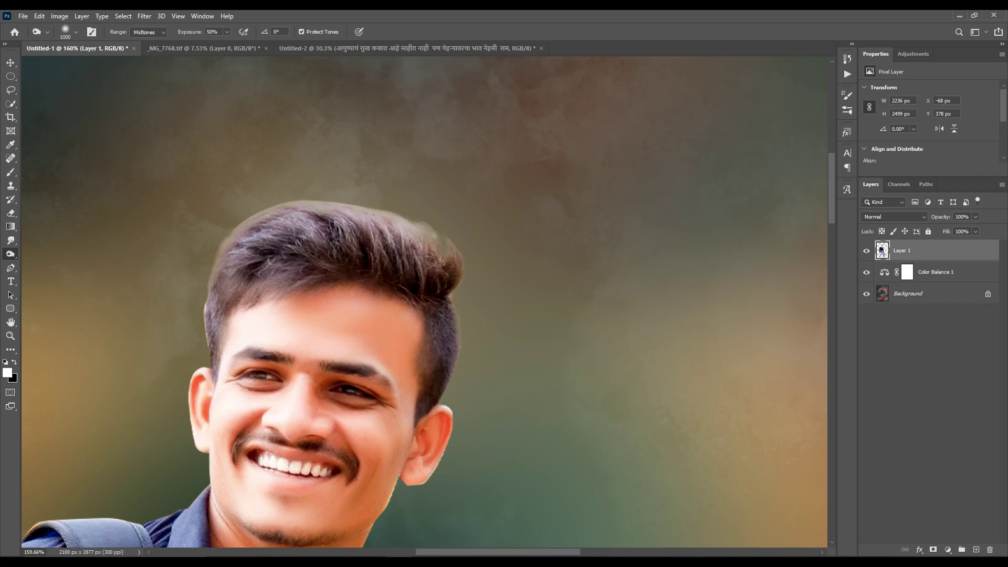
drag(212, 328, 456, 257)
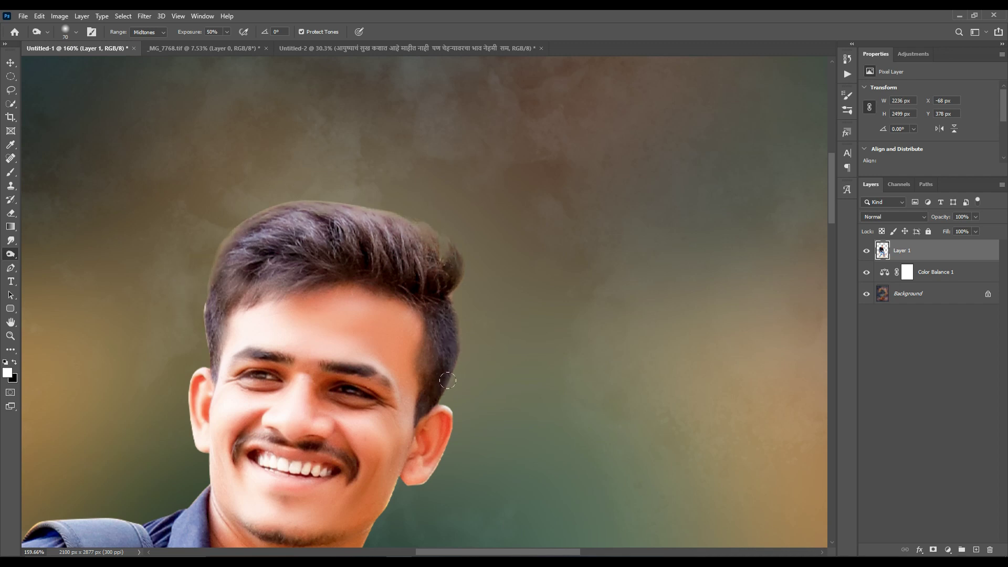
drag(357, 208, 242, 190)
scroll(164, 302, down, 5)
scroll(286, 193, down, 5)
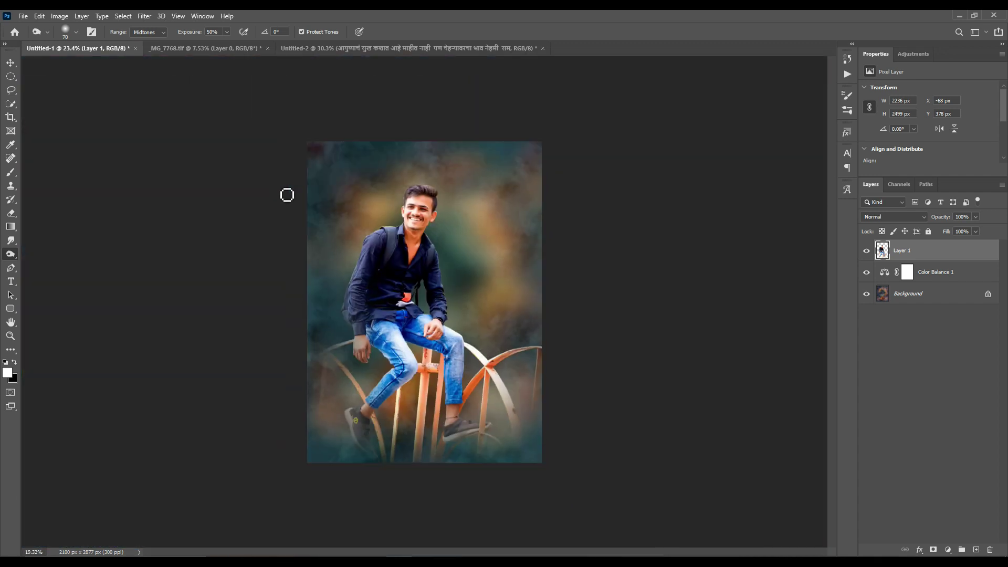
click(11, 62)
scroll(468, 246, up, 2)
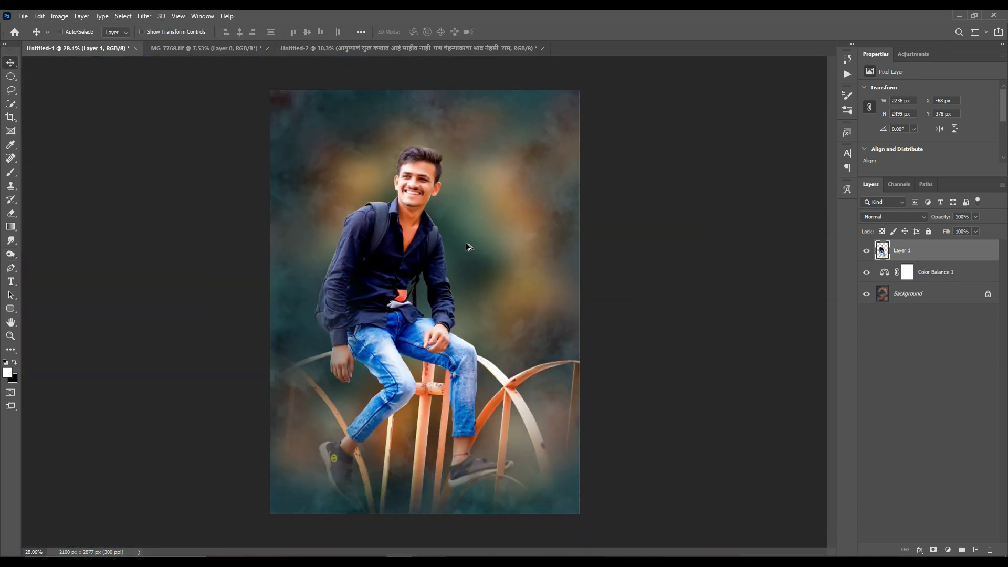
Step: In the Camera Raw filter, set Exposure +0.30, Contrast +15 and Clarity +71
click(144, 16)
click(201, 78)
scroll(378, 165, up, 3)
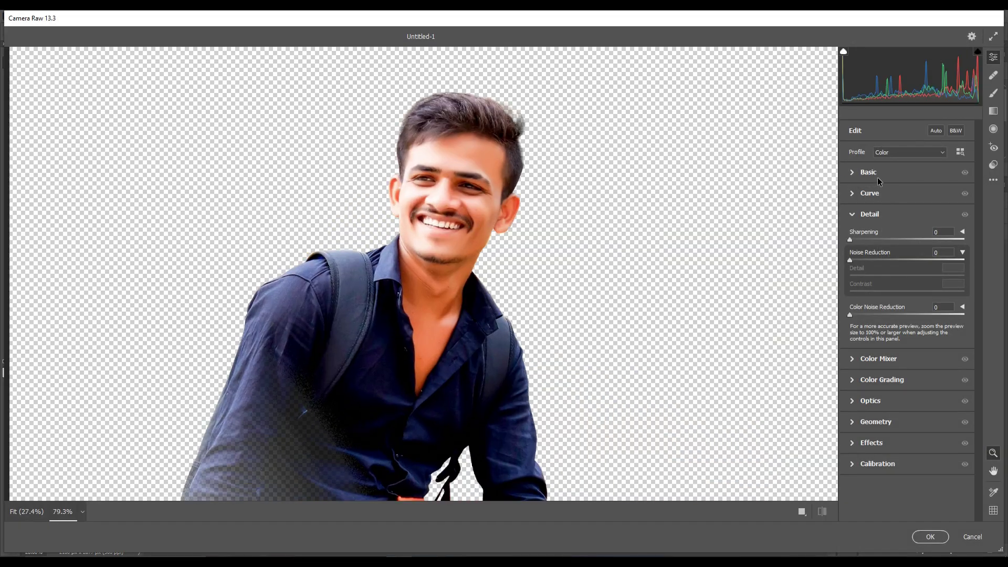
click(880, 181)
click(909, 255)
click(915, 271)
drag(930, 376, 948, 375)
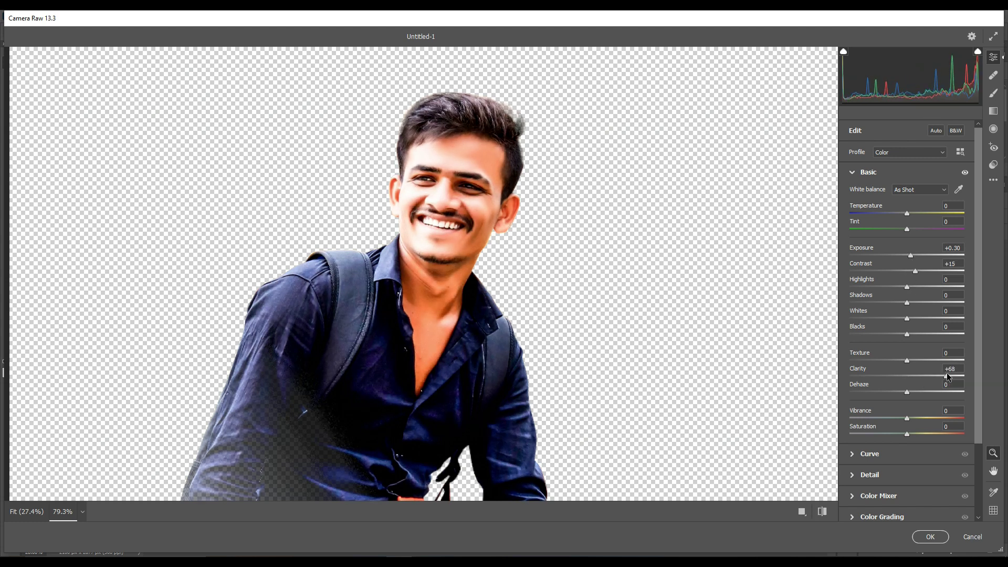
scroll(647, 307, up, 3)
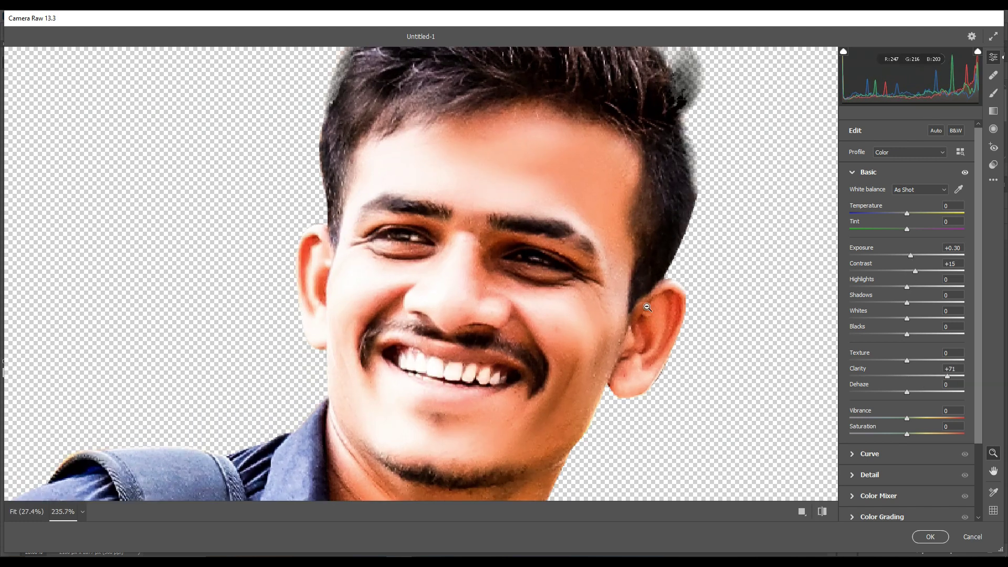
Step: Set Sharpening 25, Noise Reduction 44, Color Noise Reduction 33, and apply Camera Raw
click(870, 475)
click(888, 260)
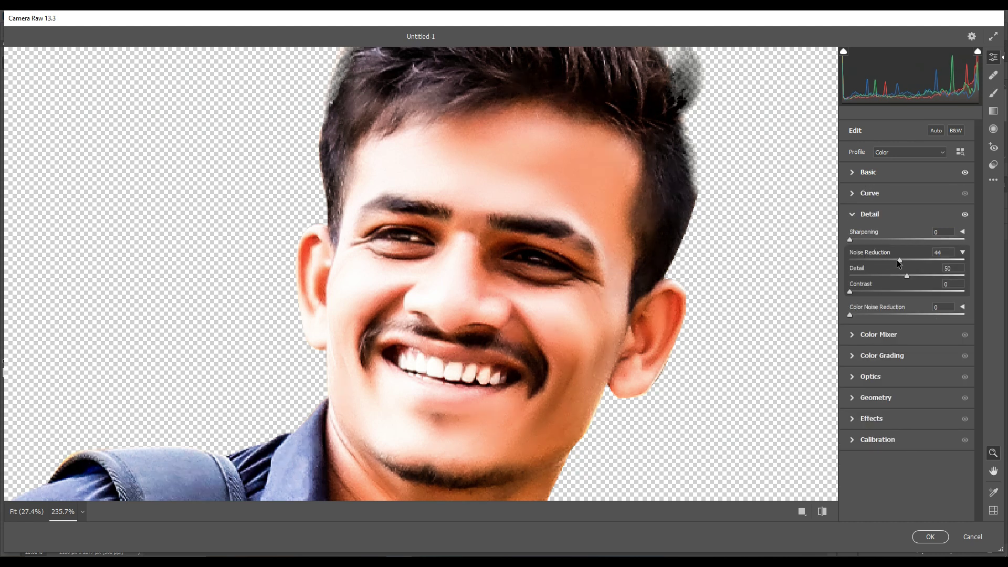
click(868, 239)
scroll(611, 325, down, 3)
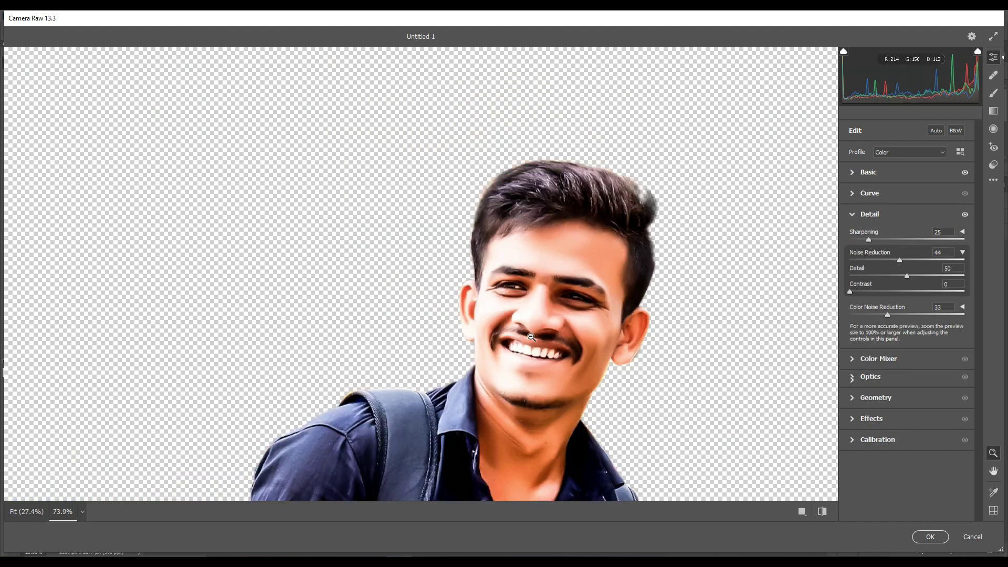
click(927, 536)
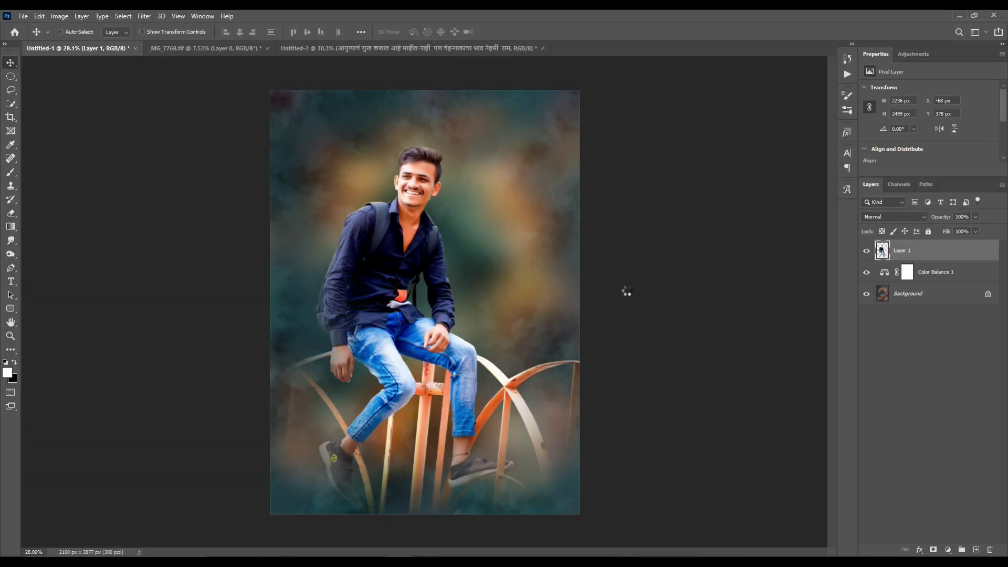
Step: Bring the Marathi quote layer from Untitled-2 into the poster, up and right of the man
key(ctrl+0)
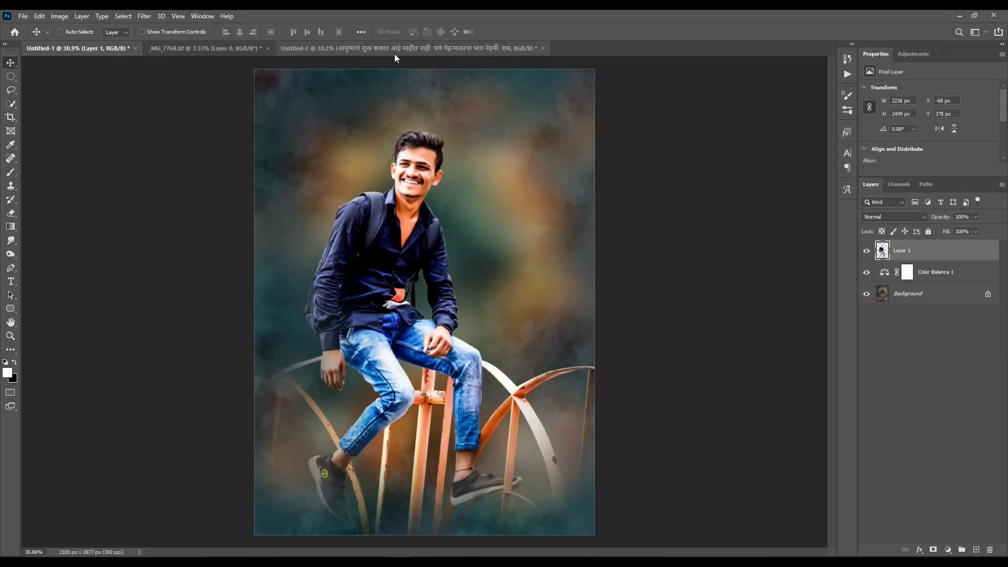
click(395, 52)
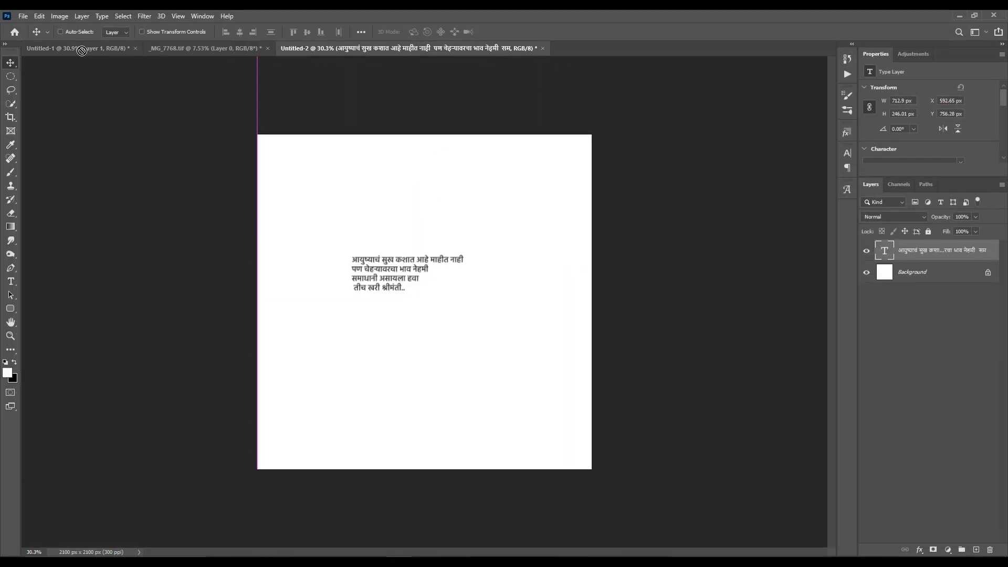
drag(410, 270, 481, 229)
scroll(524, 193, up, 2)
drag(524, 193, 590, 164)
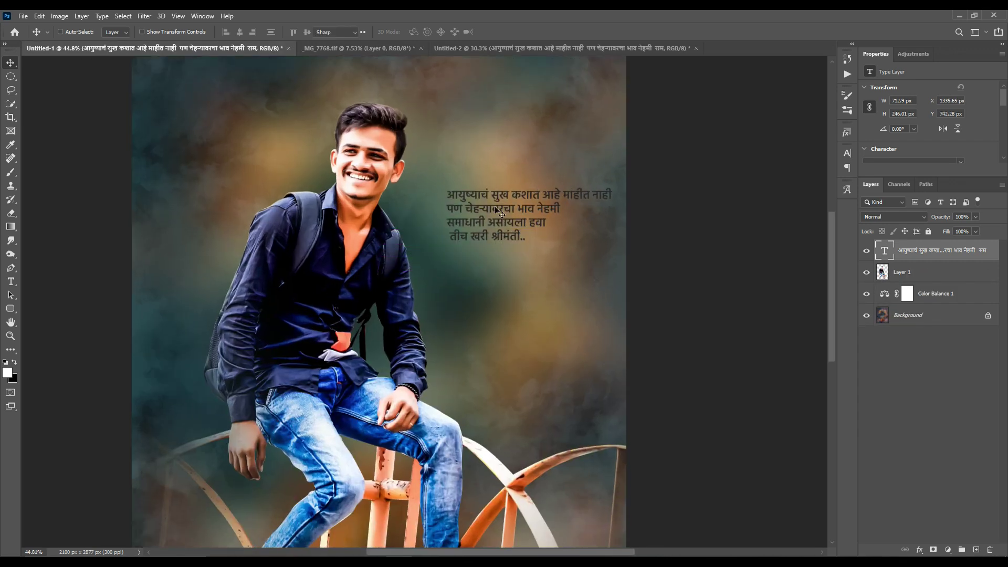
Step: Centre-align the quote lines and move the block further right
key(Return)
click(387, 34)
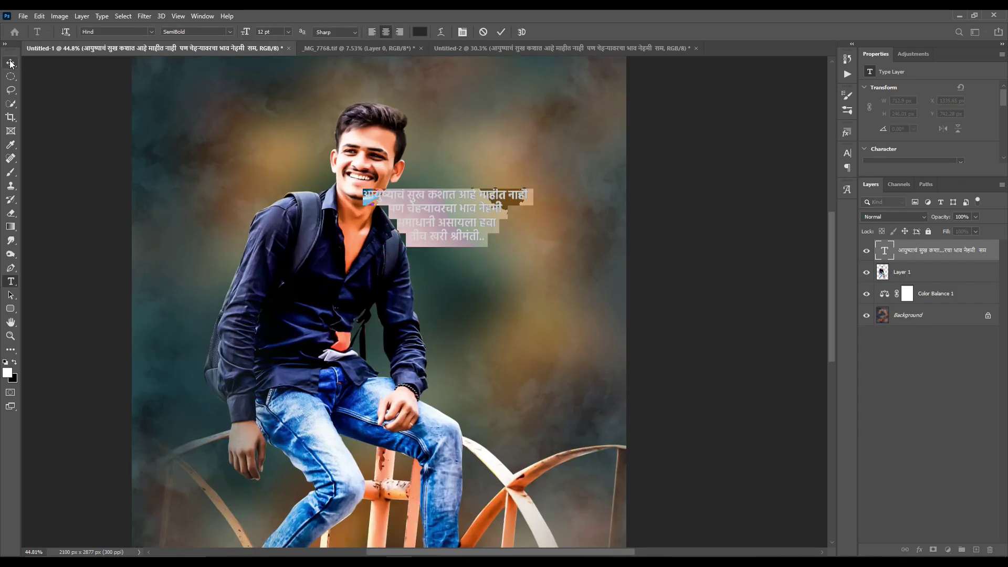
click(10, 64)
key(ctrl+minus)
drag(439, 205, 490, 219)
key(ctrl+0)
scroll(906, 145, down, 1)
scroll(905, 145, down, 2)
Step: Make the quote white, break before माहीत नाही, and join पण onto that line
click(942, 146)
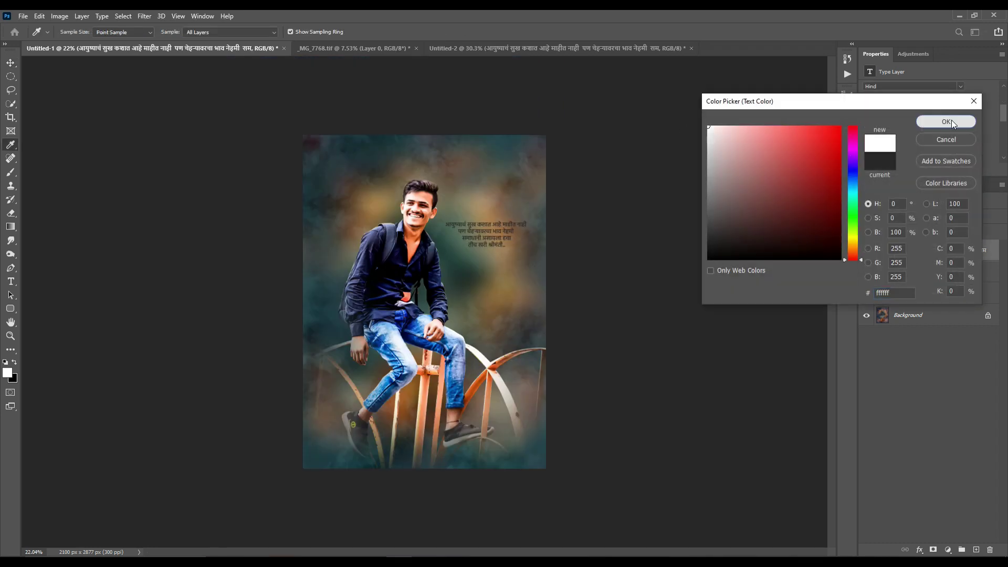
click(951, 120)
scroll(543, 168, up, 3)
double_click(513, 185)
click(514, 186)
key(Return)
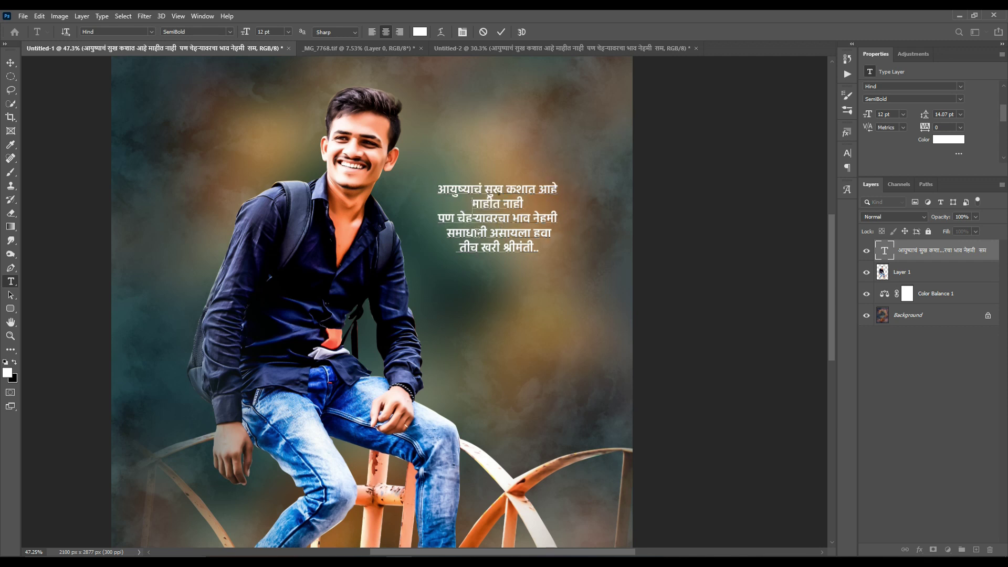
click(436, 218)
key(BackSpace)
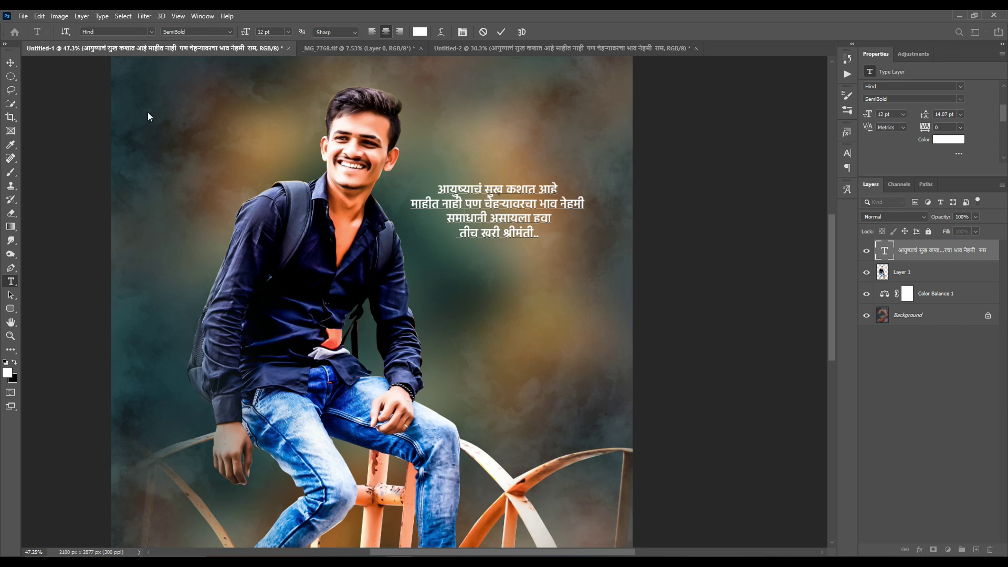
Step: Reposition the reflowed quote and enlarge it to 14.14 pt
click(10, 63)
key(ctrl+0)
drag(525, 220, 569, 206)
key(ctrl+t)
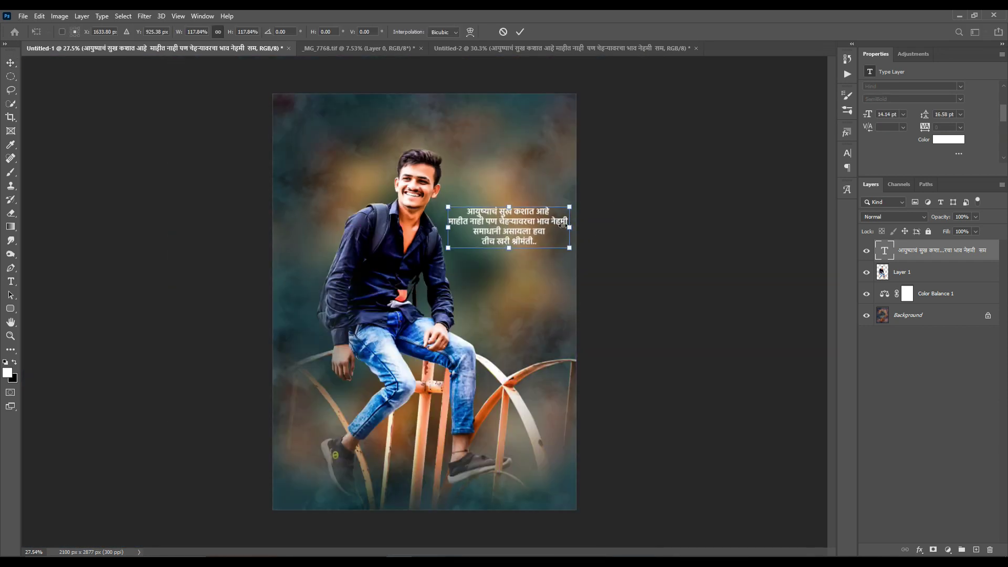
key(Return)
Step: Duplicate the quote below it, empty its text, and scale it into a 44.37 pt mark
scroll(532, 241, up, 3)
drag(527, 242, 537, 330)
double_click(537, 329)
key(BackSpace)
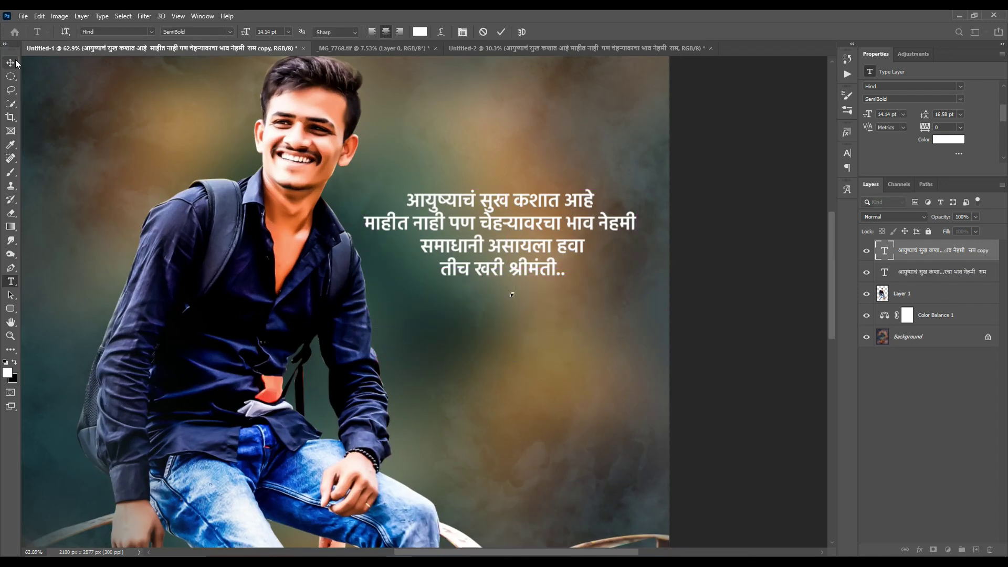
text(,)
click(11, 64)
mouse_move(539, 295)
mouse_down()
mouse_move(470, 317)
mouse_move(512, 302)
mouse_up()
key(ctrl+t)
key(Return)
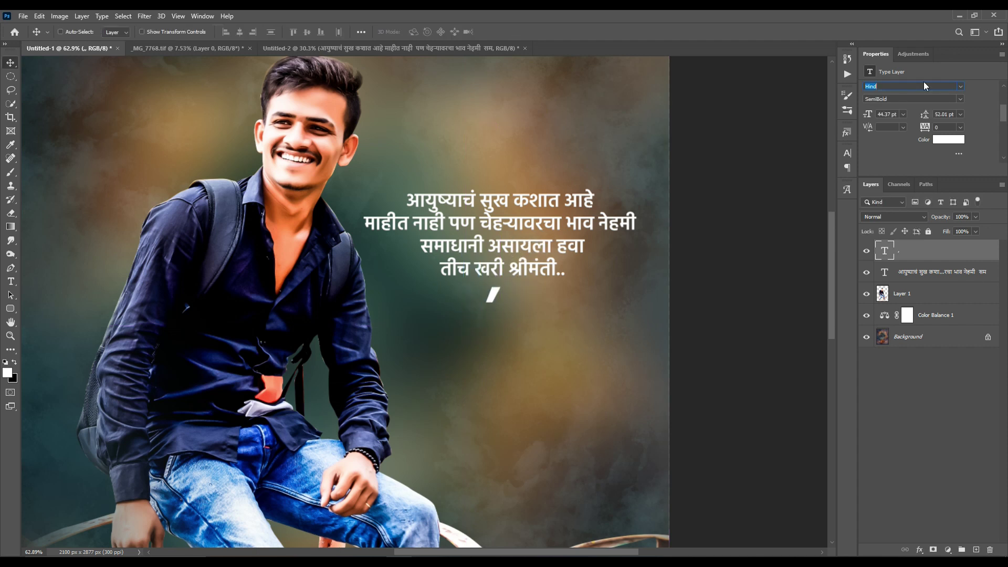
Step: Apply the BalBharatiDev02 font to the comma mark and enlarge it
text(BalBharatiDev02)
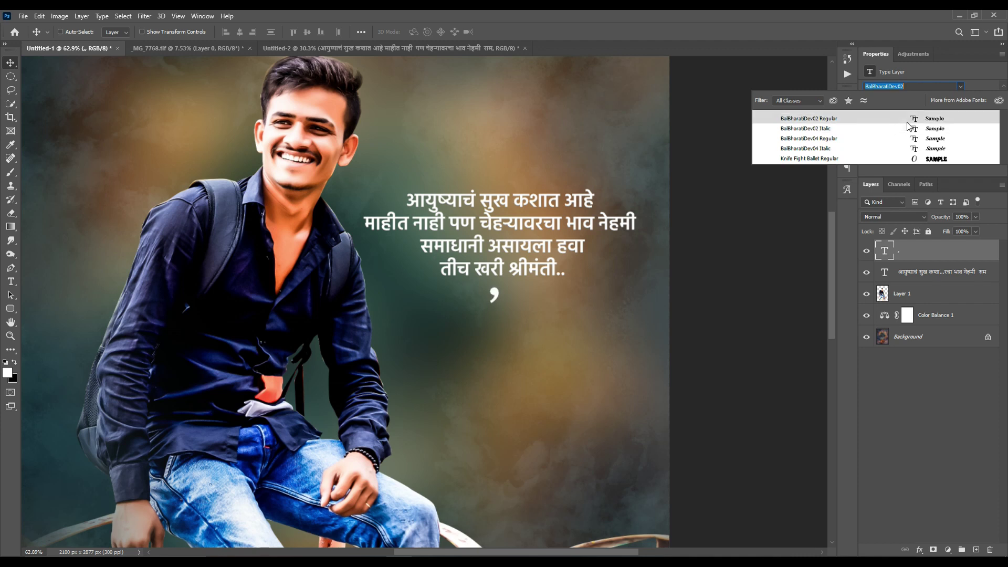
key(Return)
key(ctrl+t)
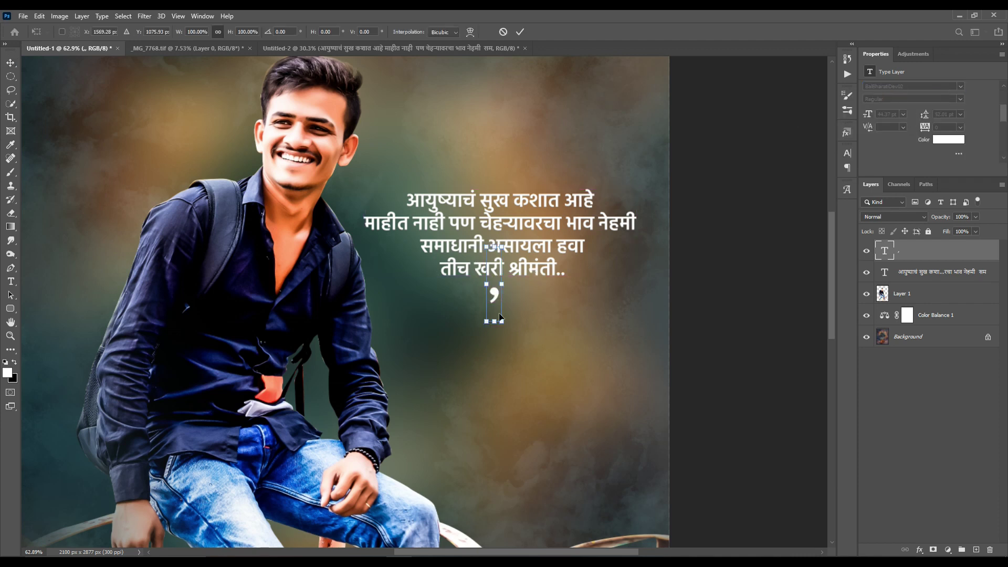
drag(503, 321, 503, 377)
key(Return)
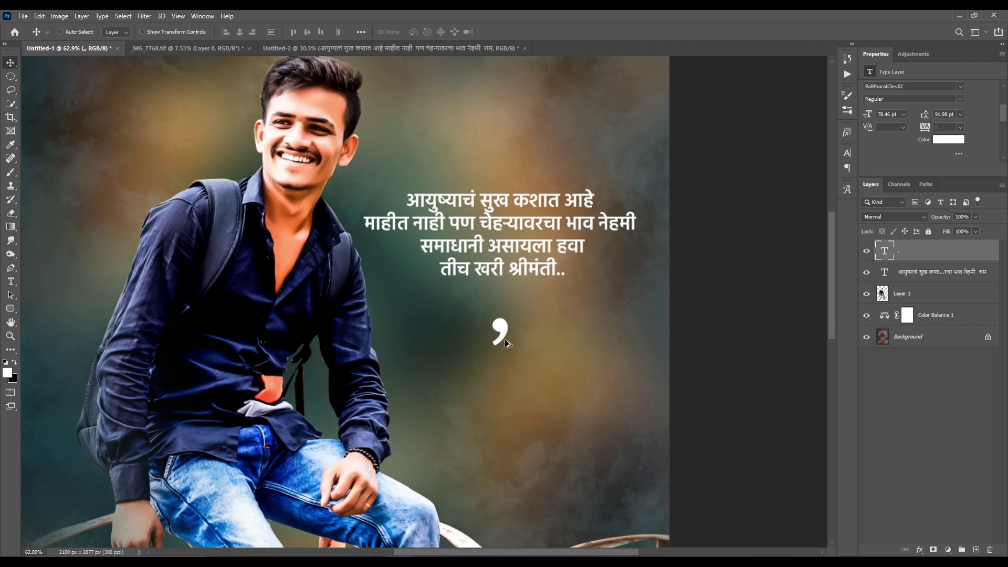
Step: Copy the comma beside the original to form a closing double quotation mark below the quote
scroll(501, 341, up, 3)
drag(531, 277, 492, 260)
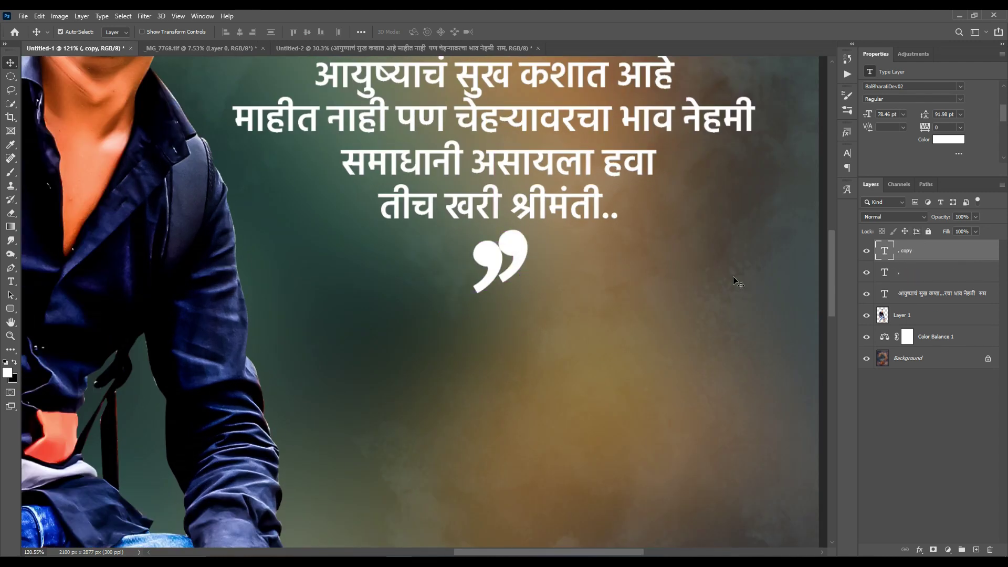
key(ctrl+t)
key(Return)
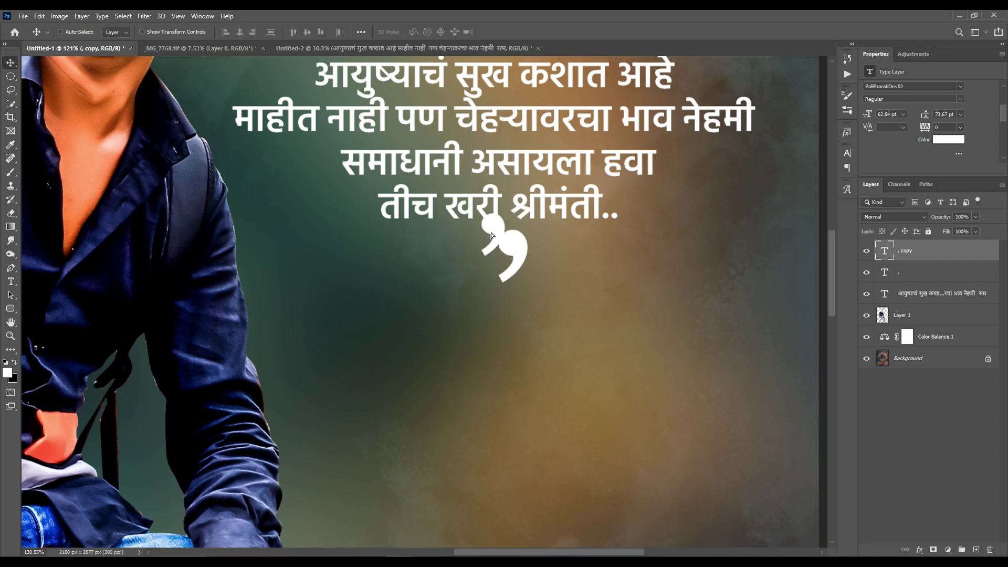
drag(491, 215, 491, 247)
Step: Duplicate both commas above the quote and flip them horizontally as the opening mark
shift+click(935, 272)
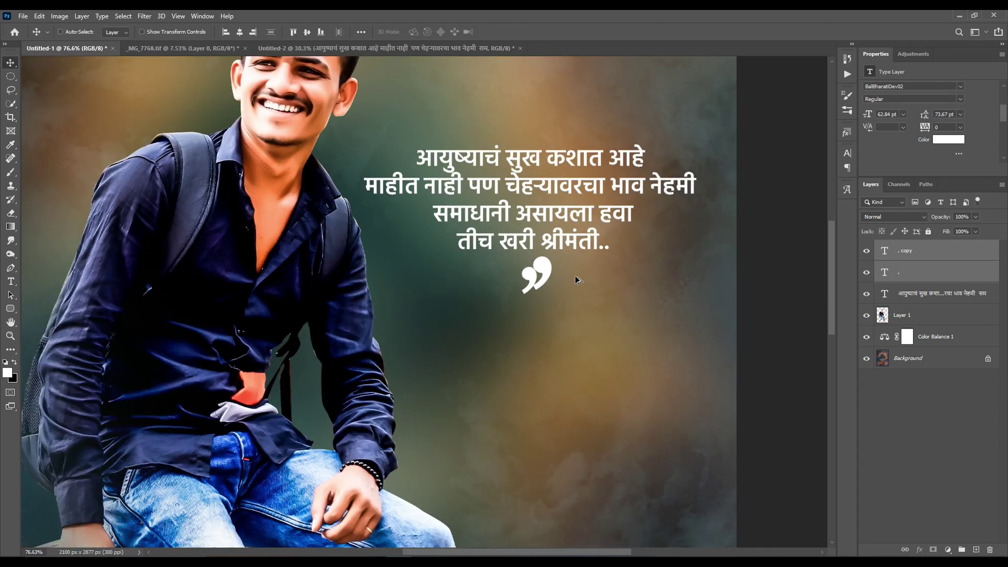
scroll(575, 276, down, 5)
drag(559, 309, 567, 248)
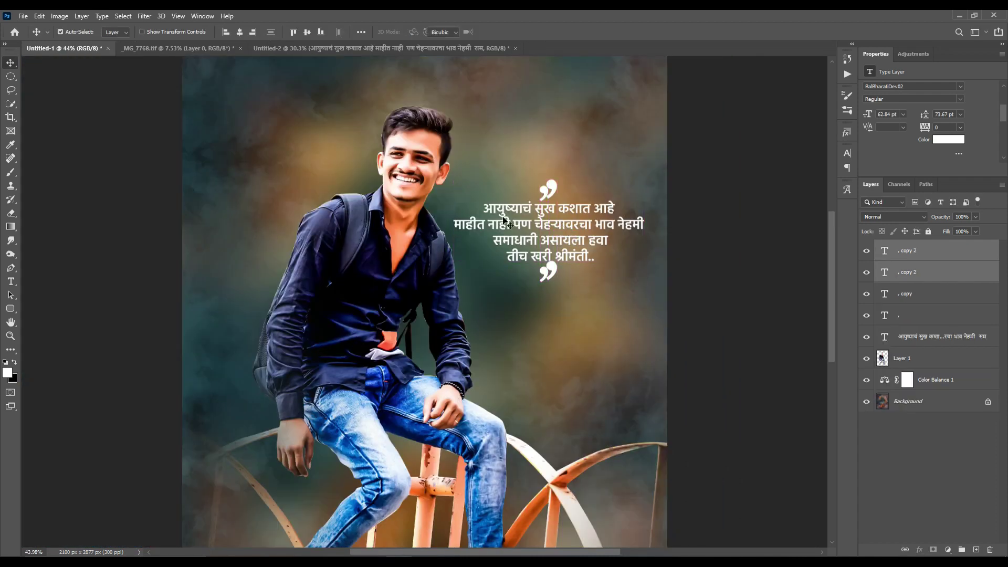
key(ctrl+t)
right_click(535, 178)
click(584, 357)
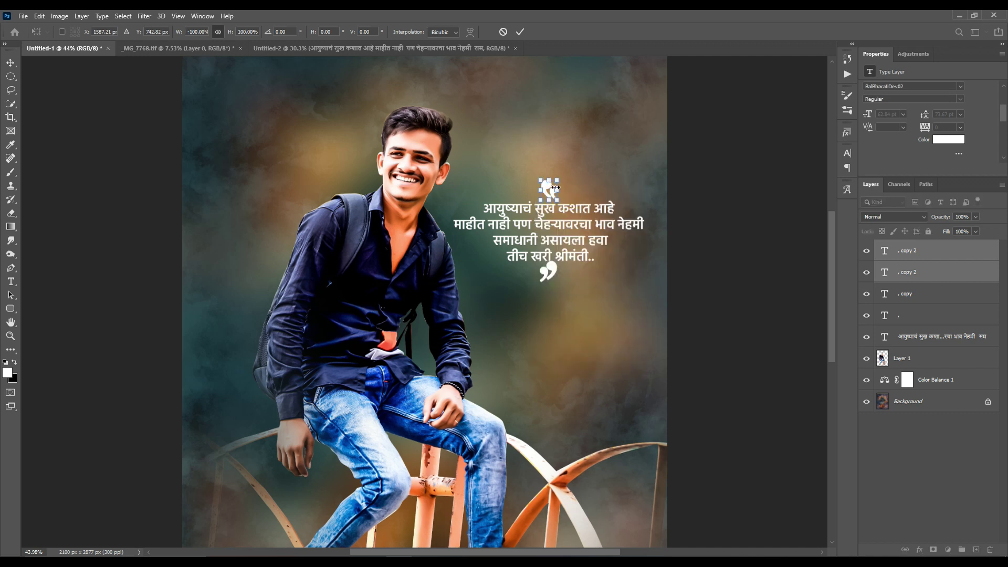
key(Return)
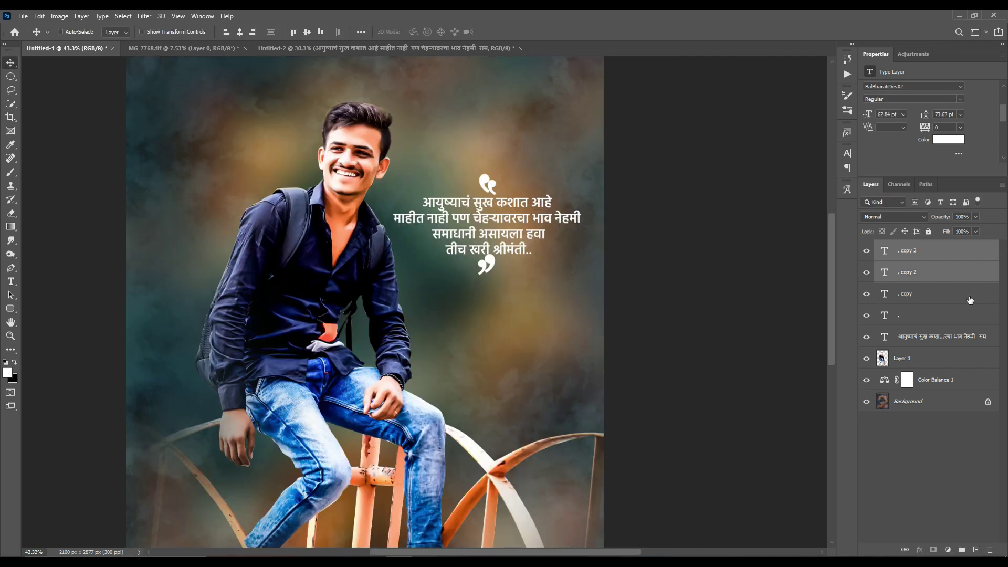
ctrl+click(942, 297)
ctrl+click(934, 316)
Step: Zoom in and select the quote text from चेहऱ्यावरचा to the end
click(924, 339)
key(ctrl+1)
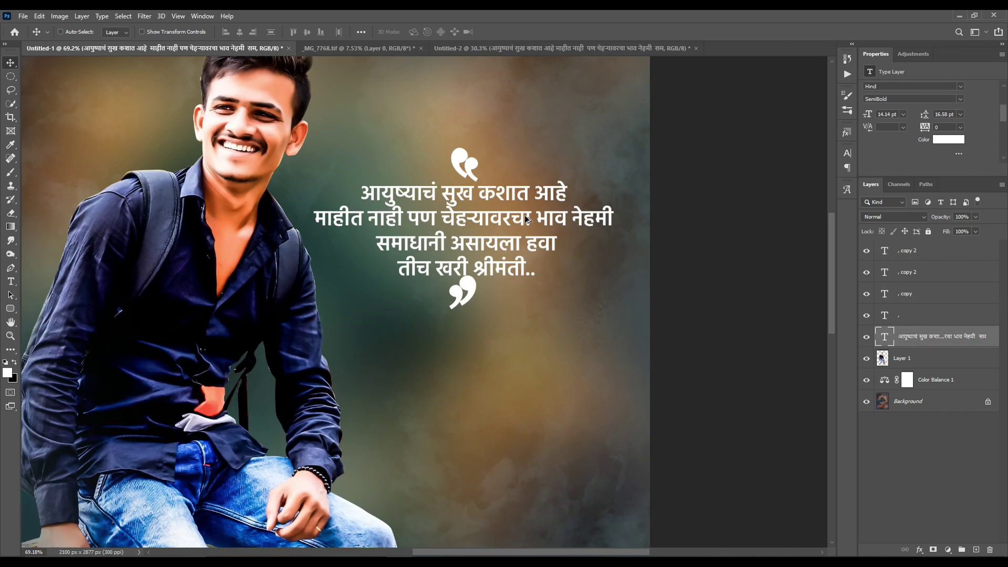
key(t)
click(481, 263)
key(ctrl+a)
drag(585, 296, 618, 297)
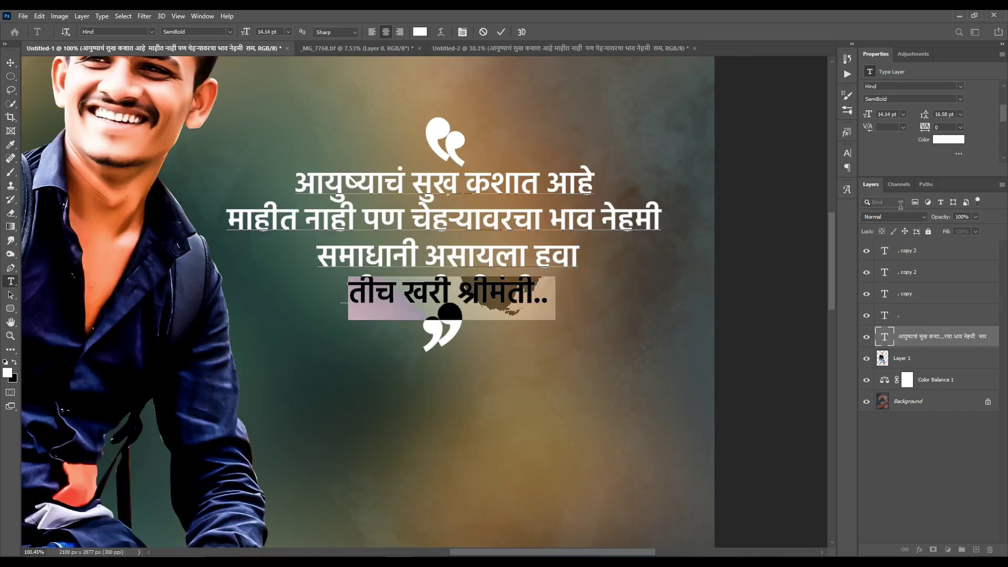
drag(422, 215, 814, 296)
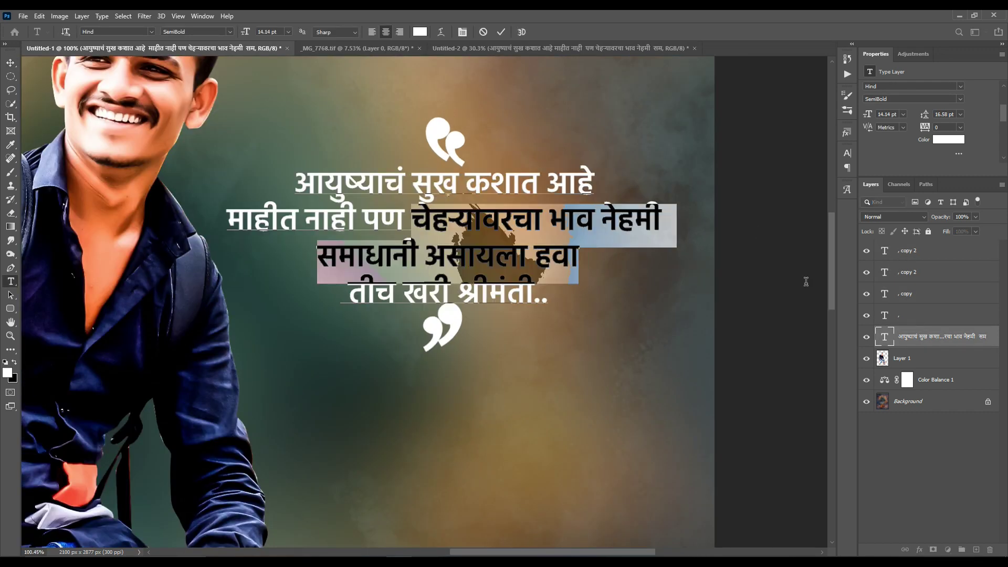
Step: Recolour the selected text light peach ffd790 and commit the edit
click(948, 139)
click(744, 157)
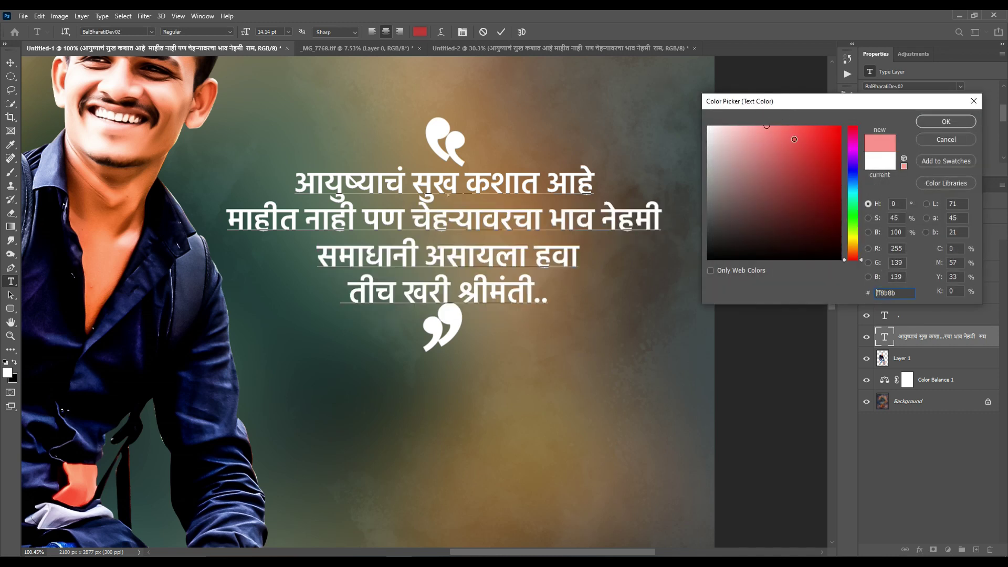
click(723, 126)
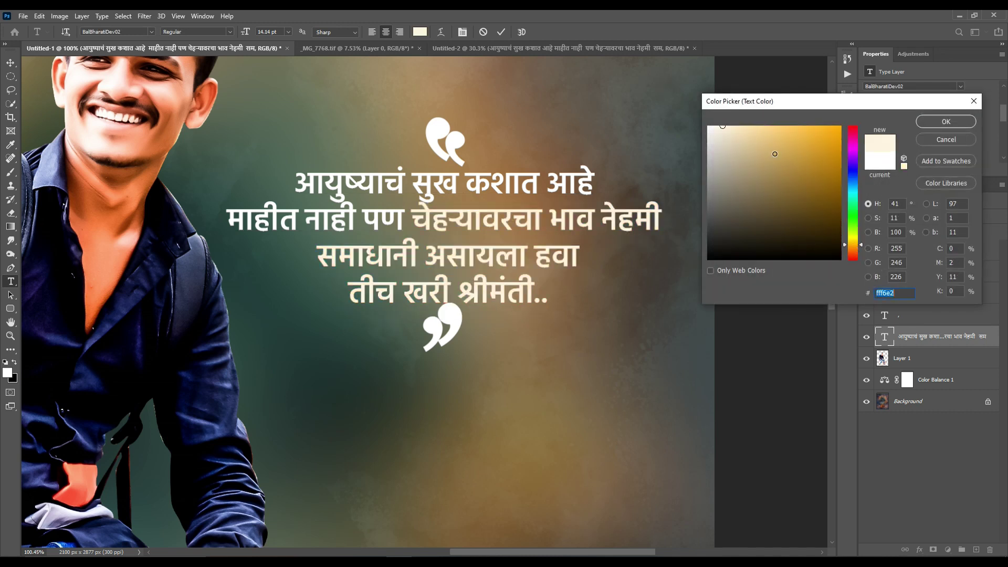
click(765, 126)
click(853, 249)
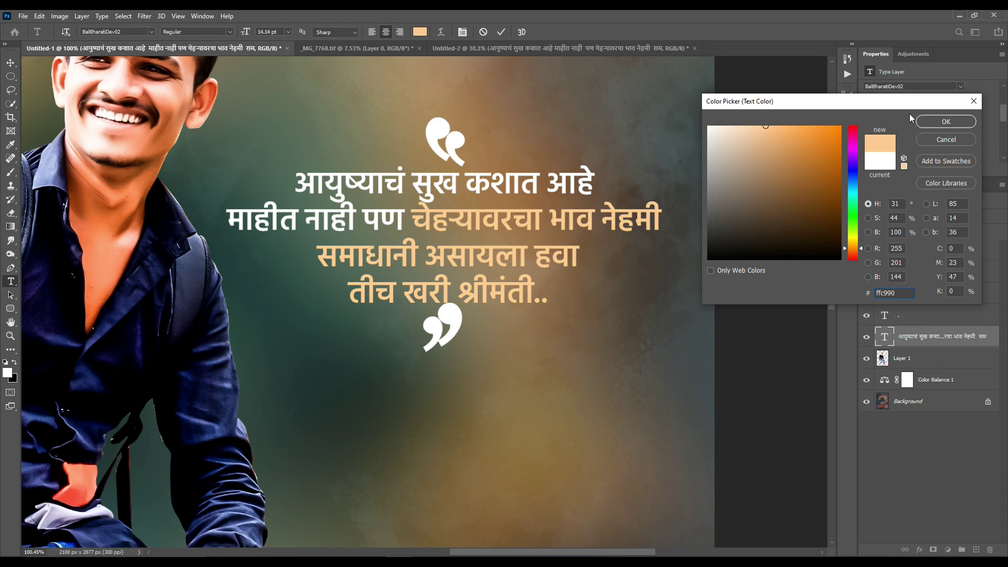
drag(850, 249, 852, 245)
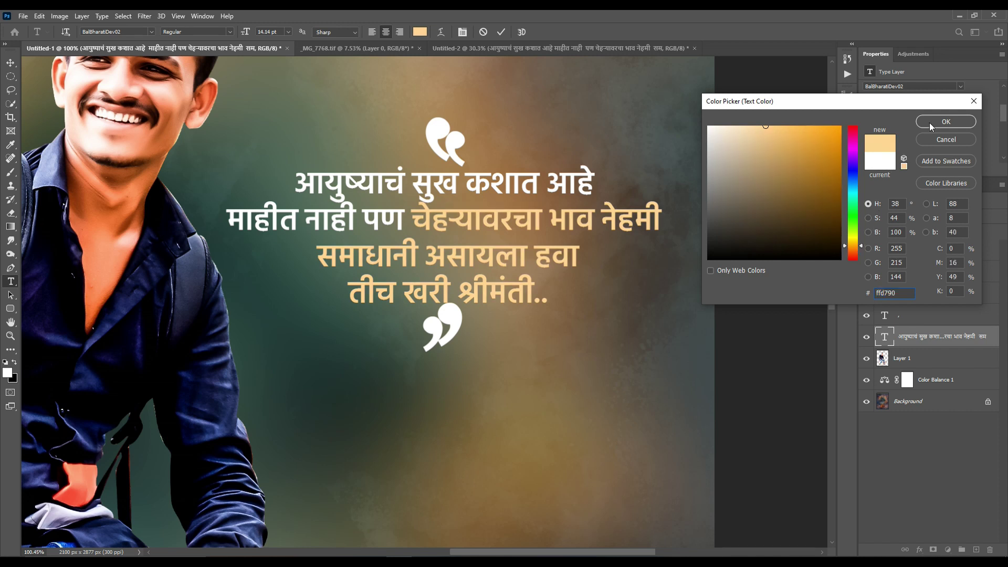
click(930, 127)
click(10, 62)
key(ctrl+0)
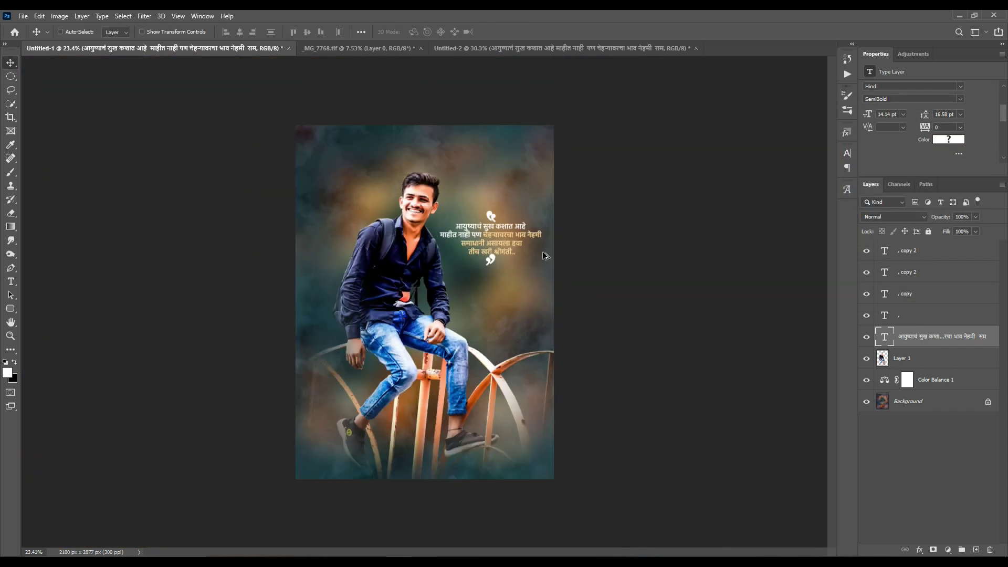
Step: Link the five quote text layers, then duplicate and enlarge the copied block
shift+click(939, 250)
drag(940, 250, 938, 545)
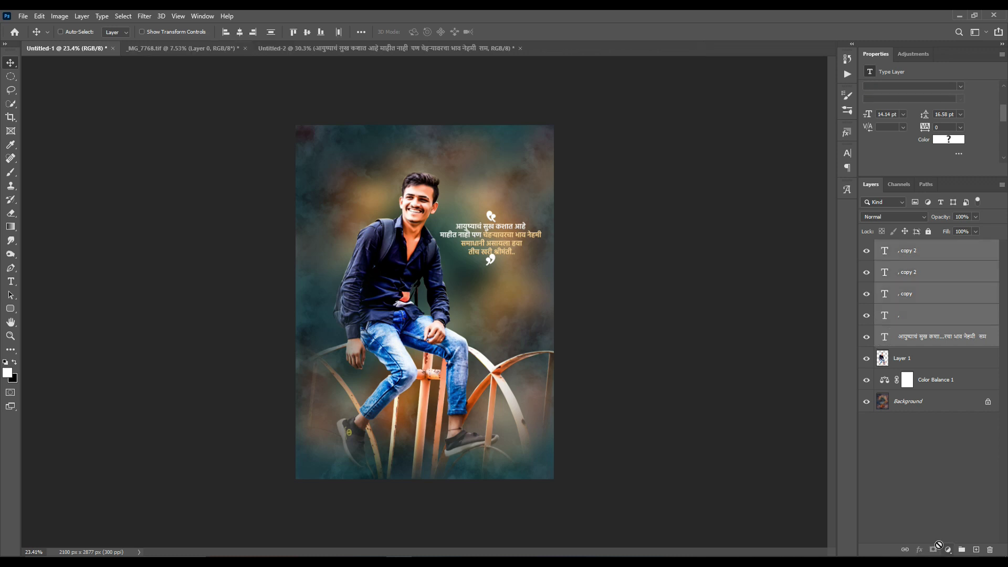
click(905, 549)
mouse_move(536, 224)
mouse_down()
mouse_move(419, 200)
mouse_move(532, 209)
mouse_up()
key(ctrl+t)
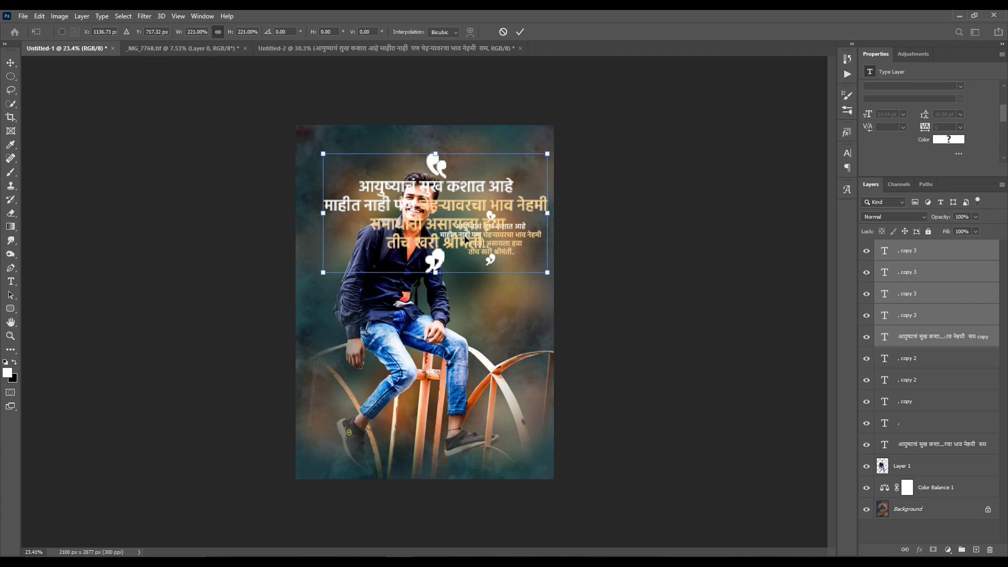
key(Return)
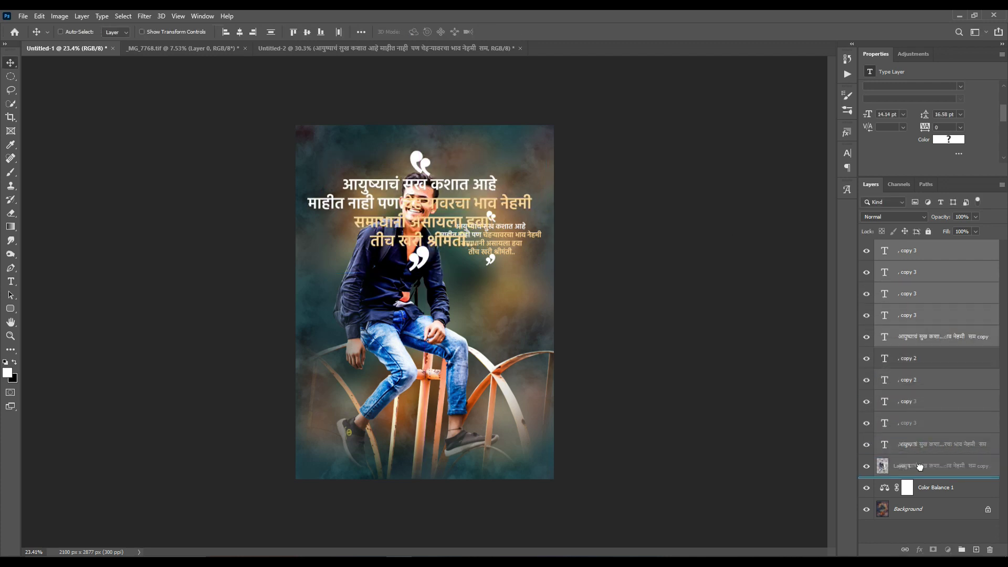
Step: Move the big quote copies behind the man, blend Overlay at about 11% opacity, nudge upward
drag(932, 340, 926, 477)
click(894, 217)
click(889, 346)
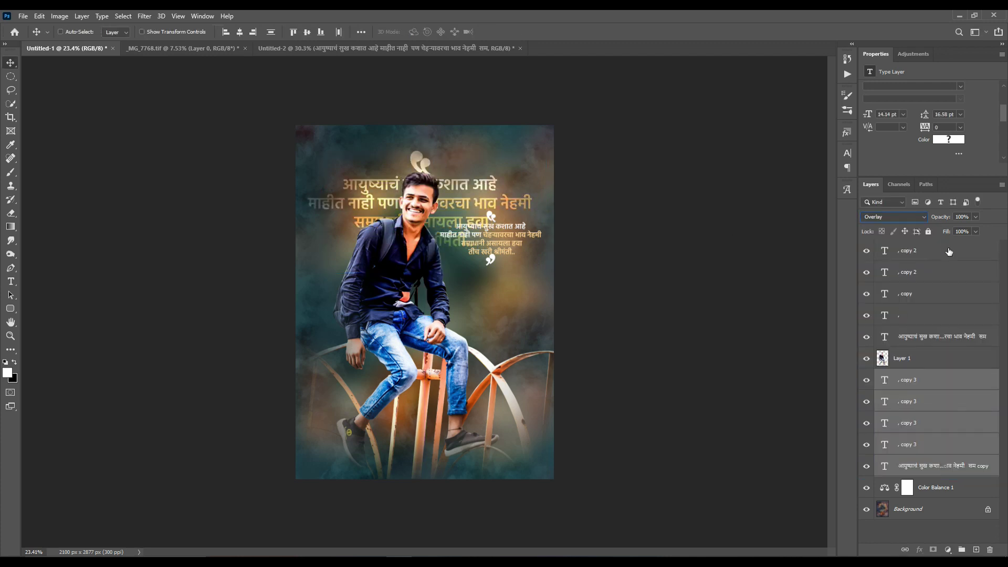
drag(902, 226, 898, 227)
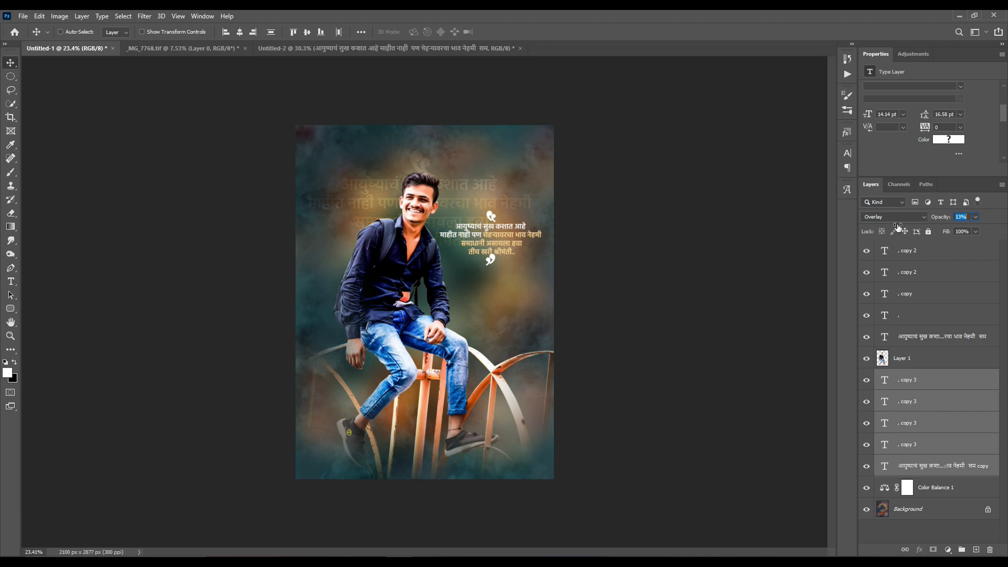
drag(524, 253, 531, 228)
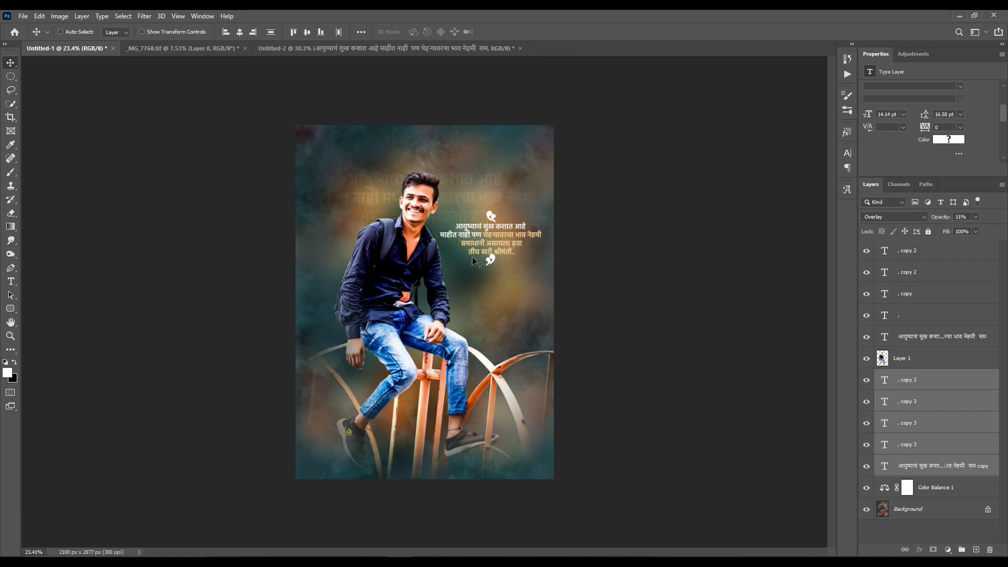
Step: Add a new empty layer above the first big background quote layer
scroll(516, 183, up, 5)
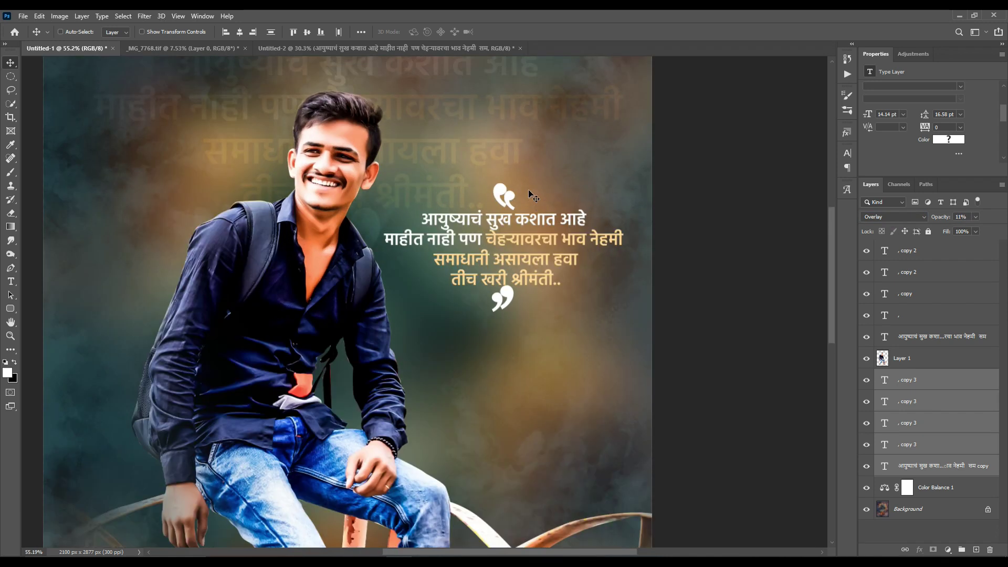
click(936, 361)
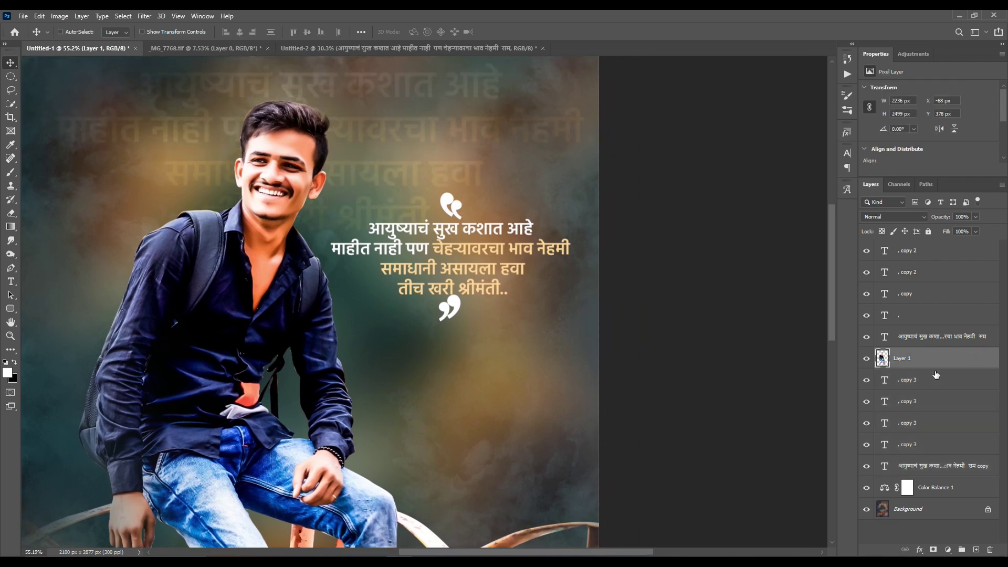
click(941, 381)
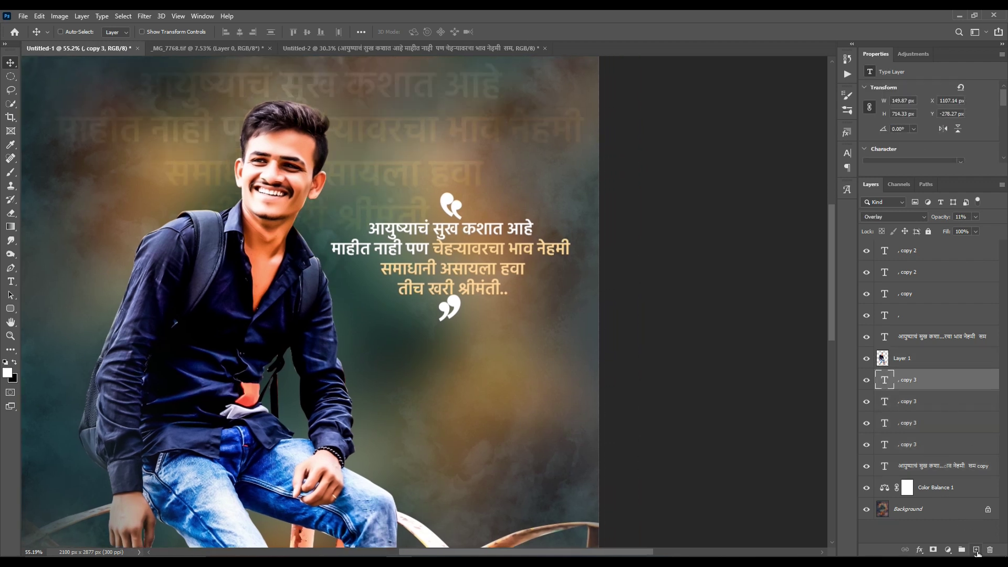
click(976, 549)
scroll(532, 268, down, 2)
Step: Set up a smoky brush tip at 1100 px with 100% opacity and flow
scroll(533, 268, down, 3)
key(b)
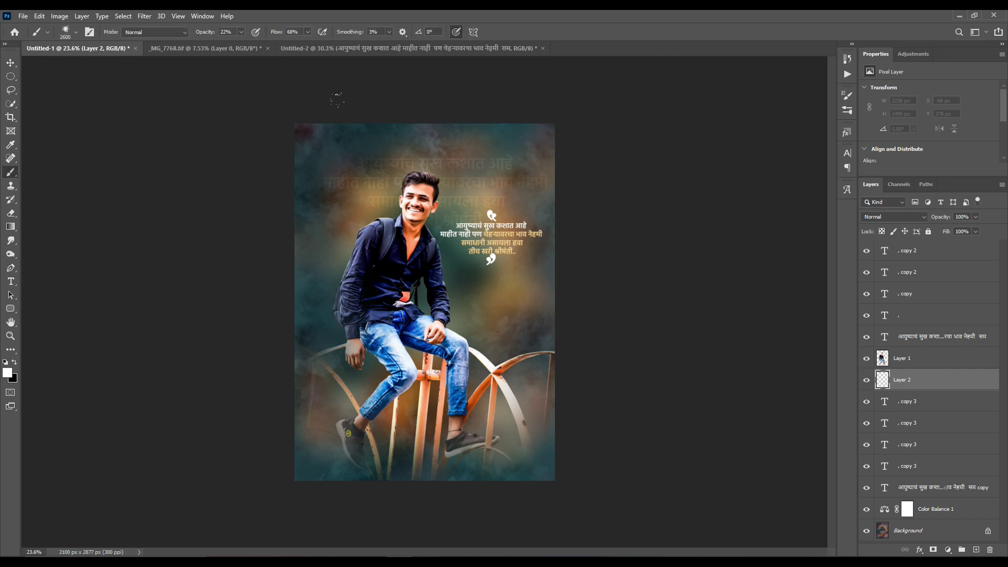
right_click(428, 167)
click(510, 241)
key(Return)
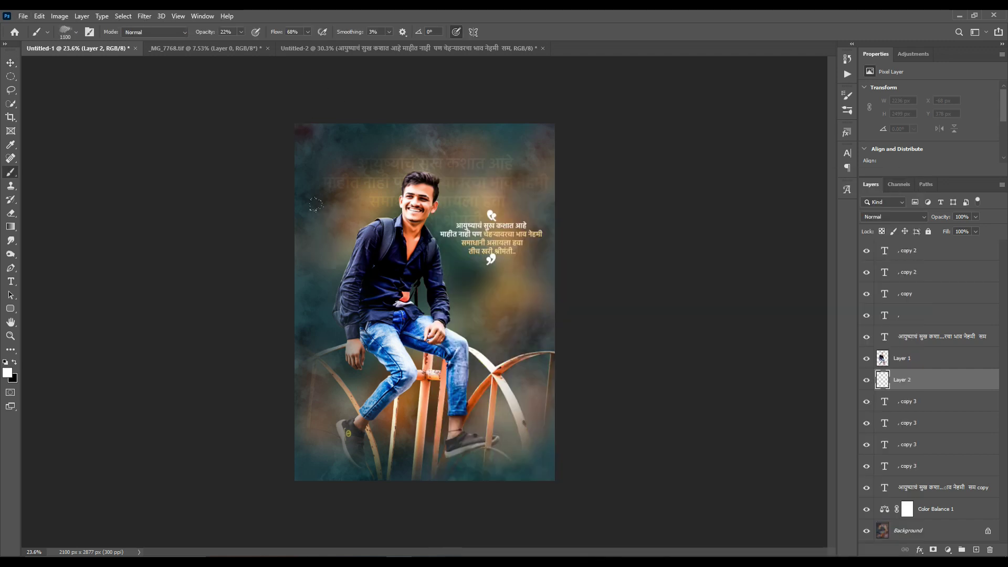
drag(210, 32, 307, 34)
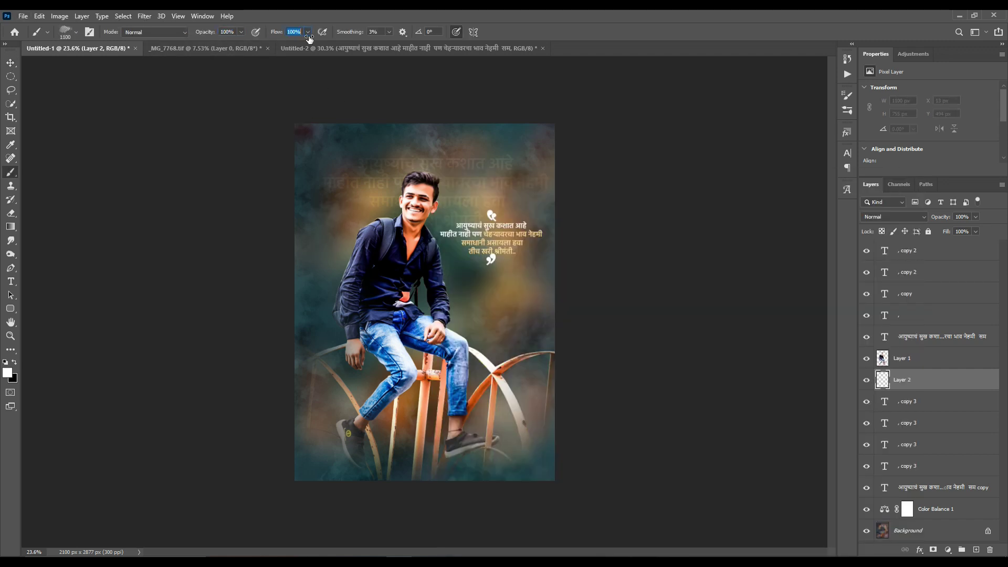
Step: Paint orange-red smoke behind the quote and blend the layer in Color Dodge
click(7, 373)
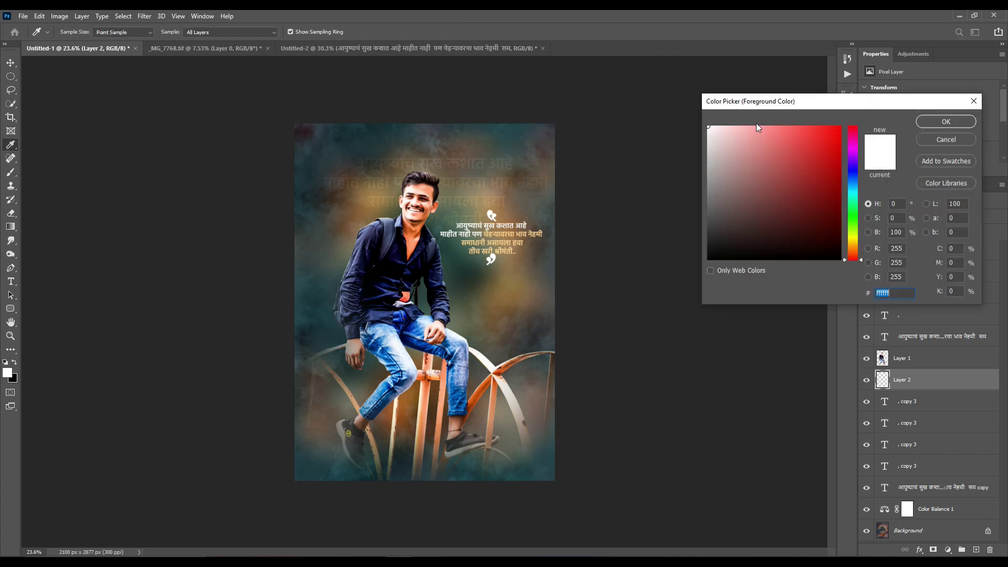
click(857, 255)
click(946, 121)
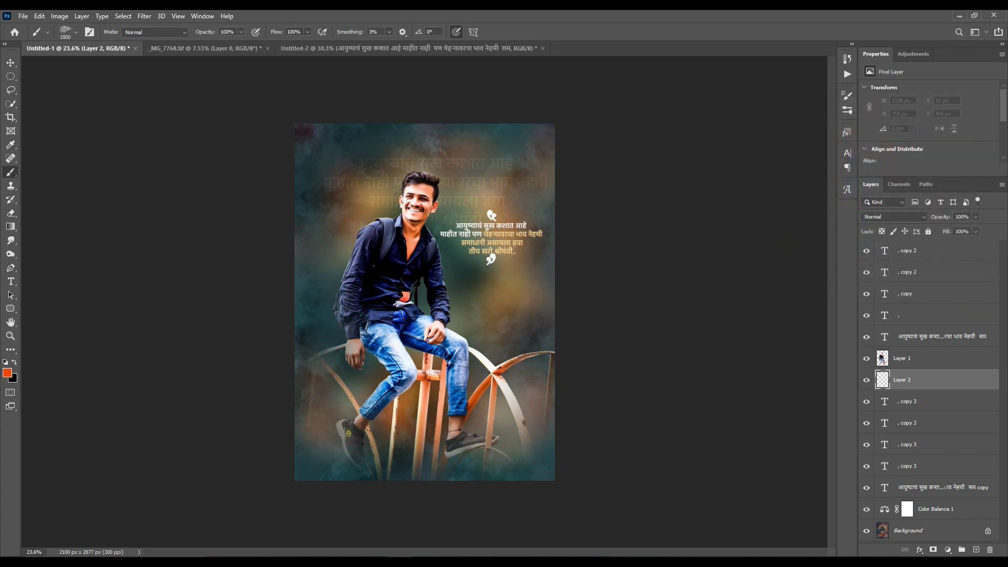
click(496, 239)
click(887, 218)
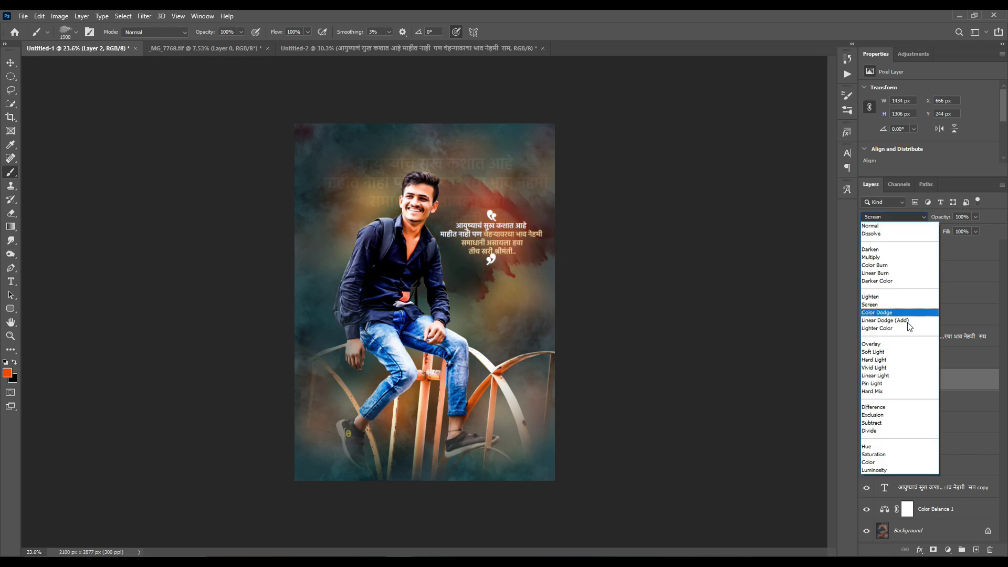
click(913, 315)
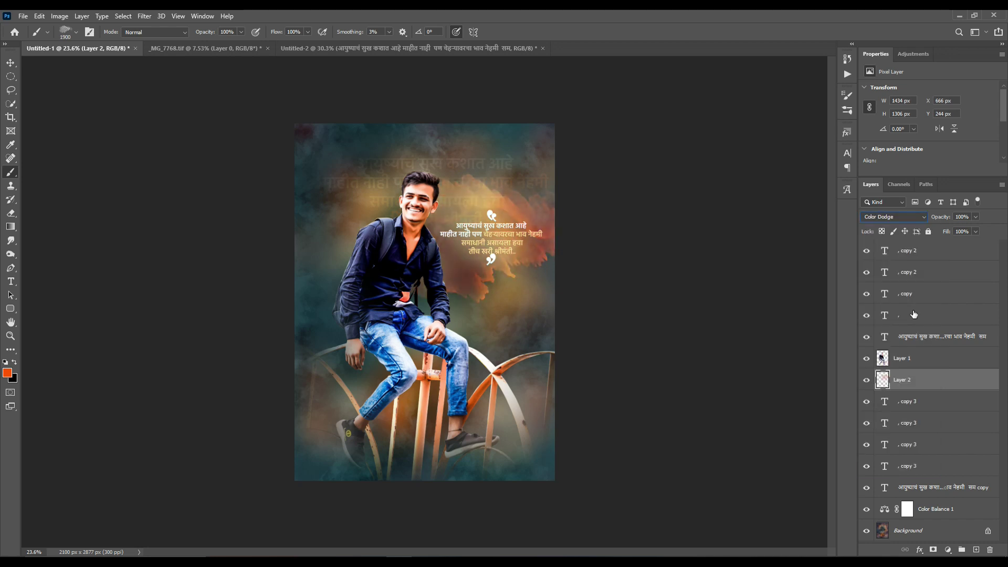
Step: Switch back to the Move tool and select the topmost copy 2 text layer
click(10, 63)
scroll(506, 267, up, 3)
scroll(505, 267, down, 1)
scroll(506, 272, down, 2)
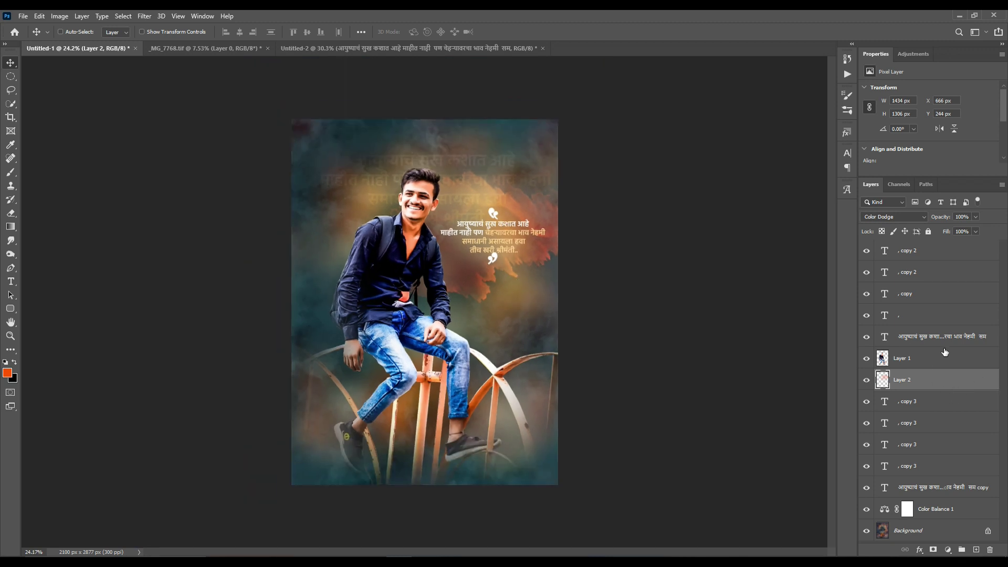
click(942, 338)
Step: Add a Color Lookup layer using 3Strip.look above the copy 2 text layer, at 61% opacity
click(935, 251)
click(947, 550)
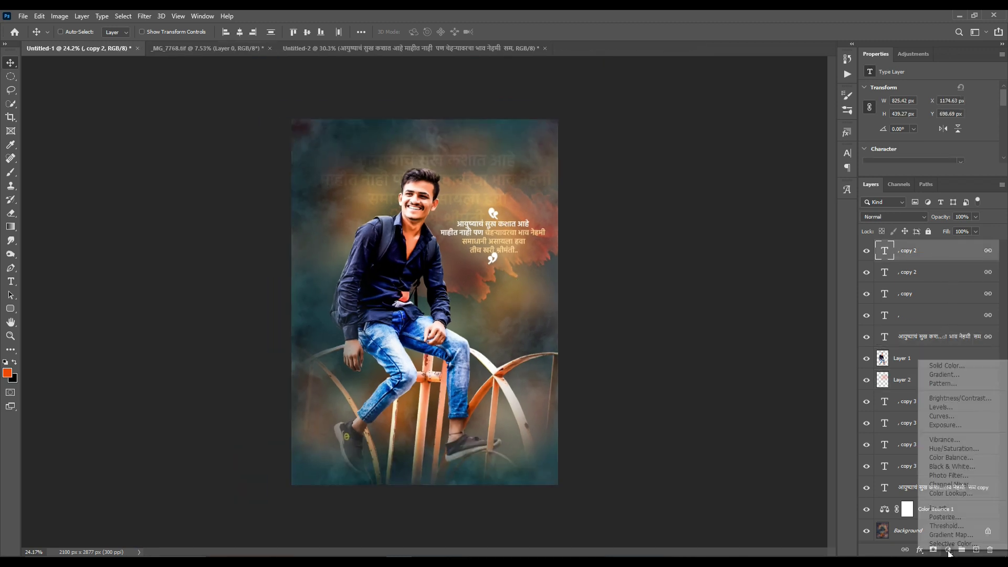
click(927, 480)
click(923, 91)
click(903, 46)
scroll(920, 90, down, 1)
scroll(920, 90, up, 1)
drag(951, 219, 927, 225)
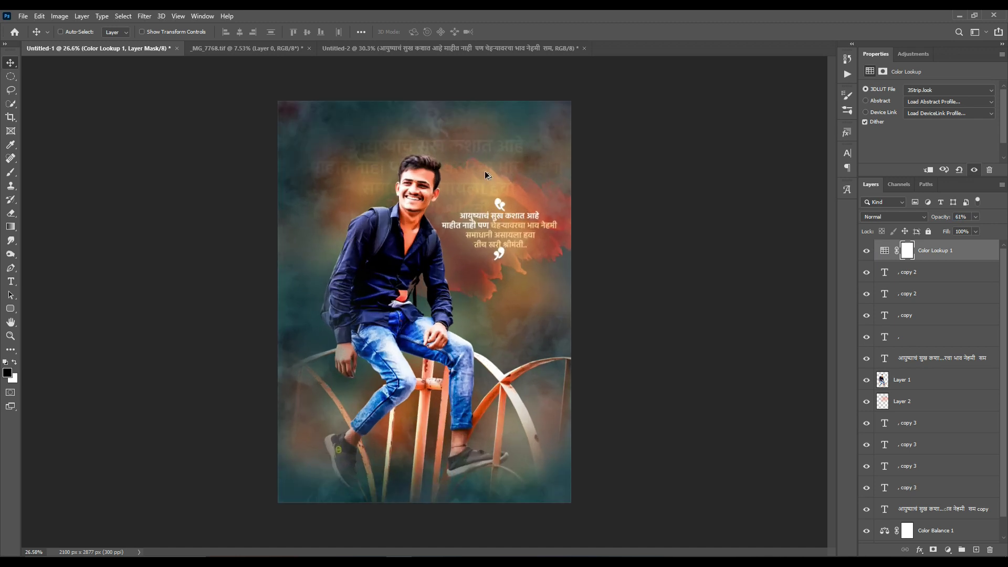
scroll(484, 171, up, 2)
scroll(555, 290, up, 2)
scroll(546, 252, up, 2)
scroll(531, 224, up, 2)
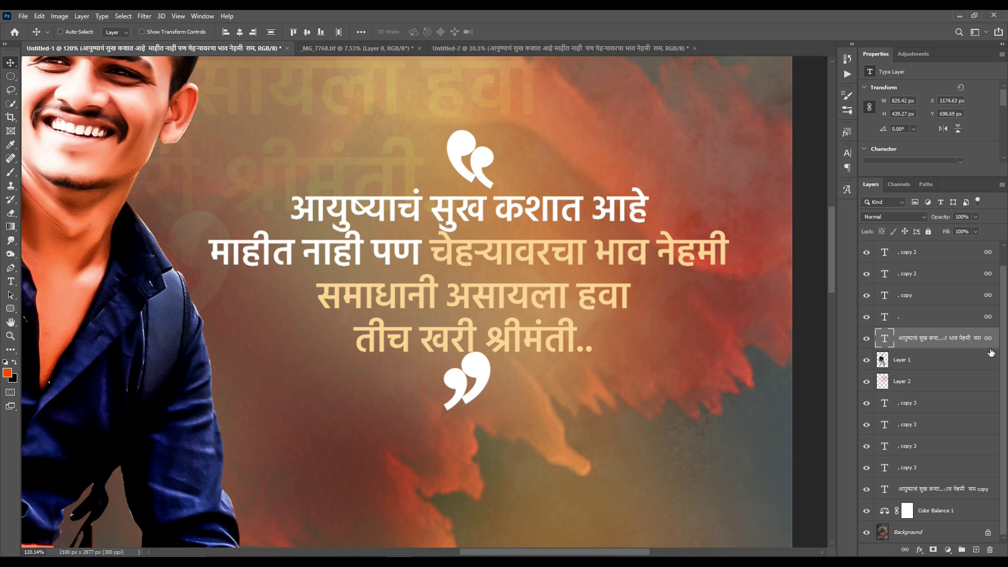
Step: Give the quote layer a Drop Shadow with 35% opacity, 2 px distance and 0 size
double_click(986, 364)
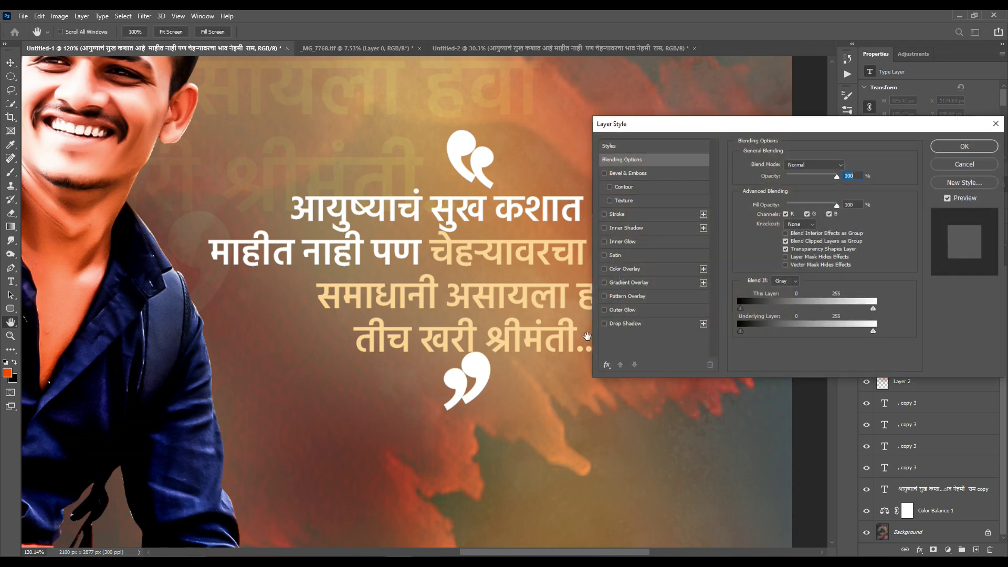
click(625, 323)
click(834, 313)
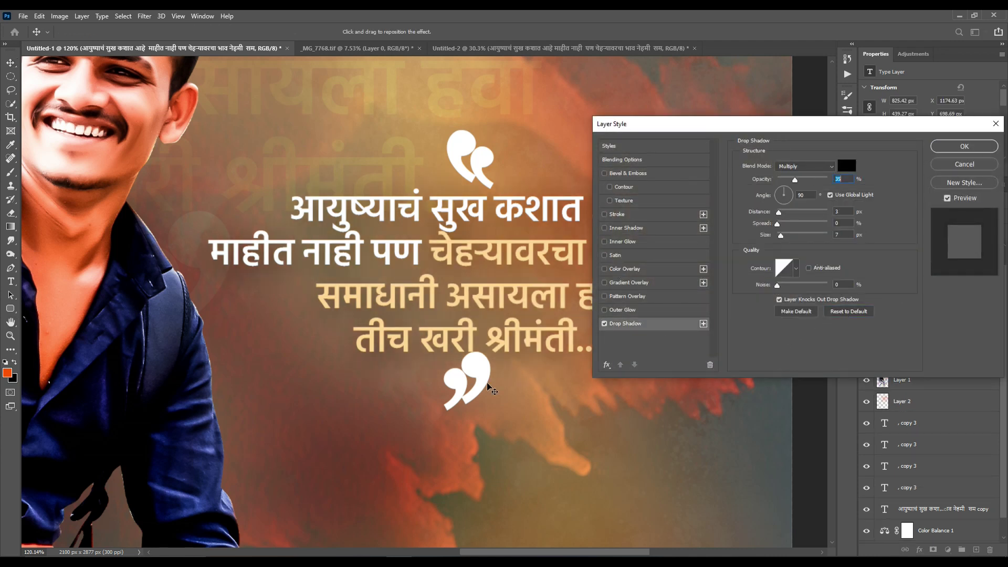
drag(781, 236, 777, 235)
drag(565, 376, 566, 374)
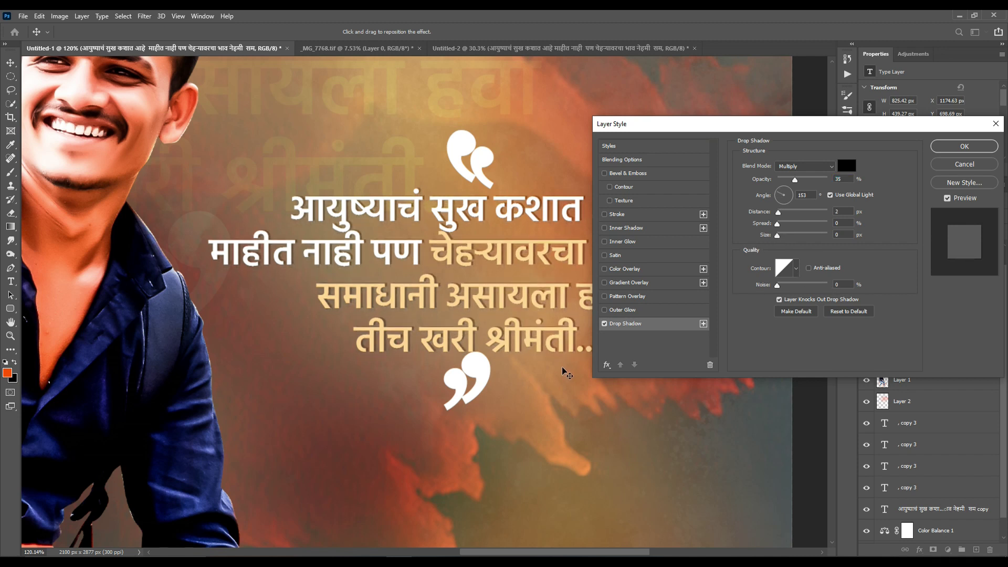
click(933, 148)
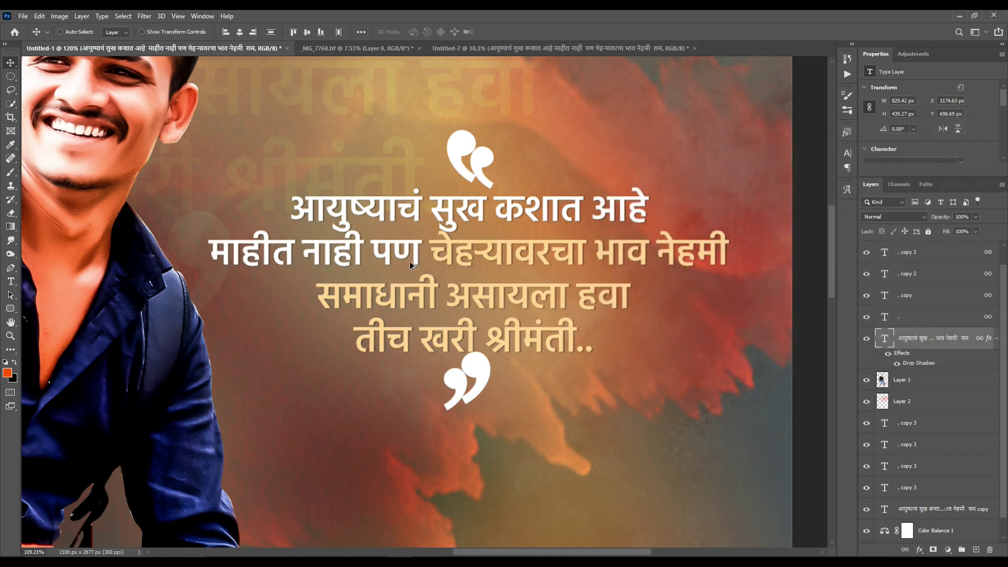
scroll(410, 261, down, 5)
scroll(509, 286, down, 2)
scroll(512, 263, up, 3)
scroll(512, 263, down, 3)
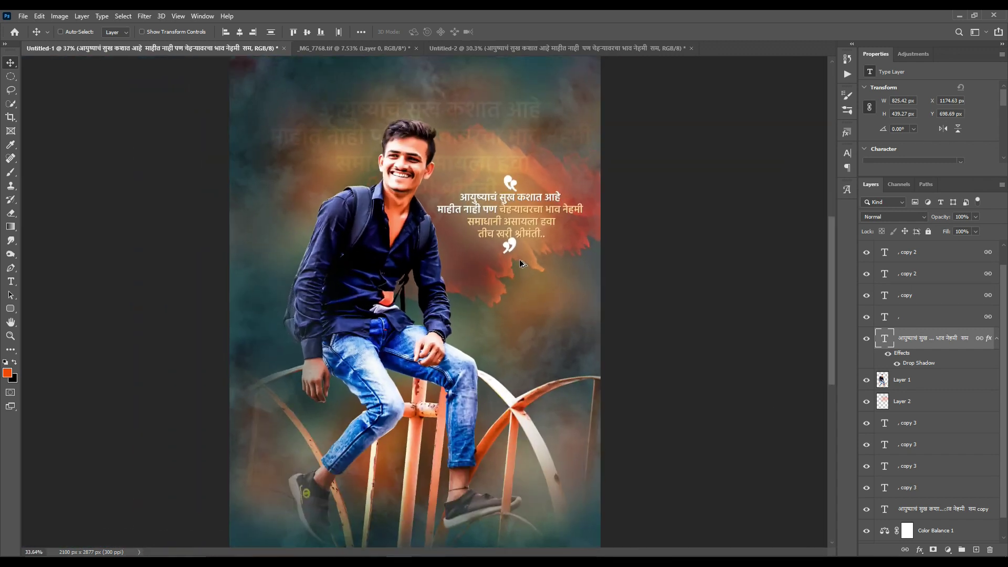
scroll(509, 262, down, 2)
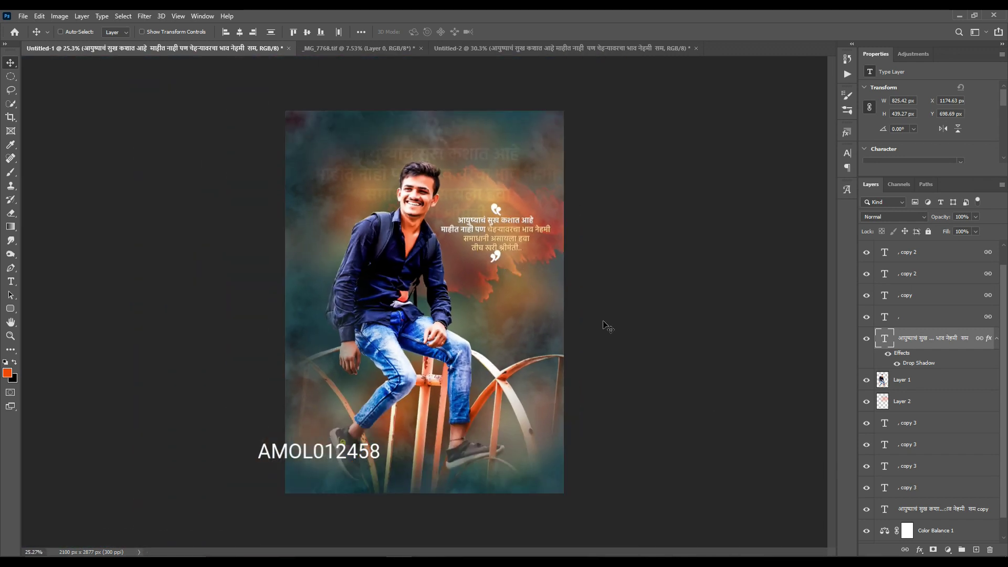
Step: View the poster full screen on black, zooming and panning to inspect details
key(f)
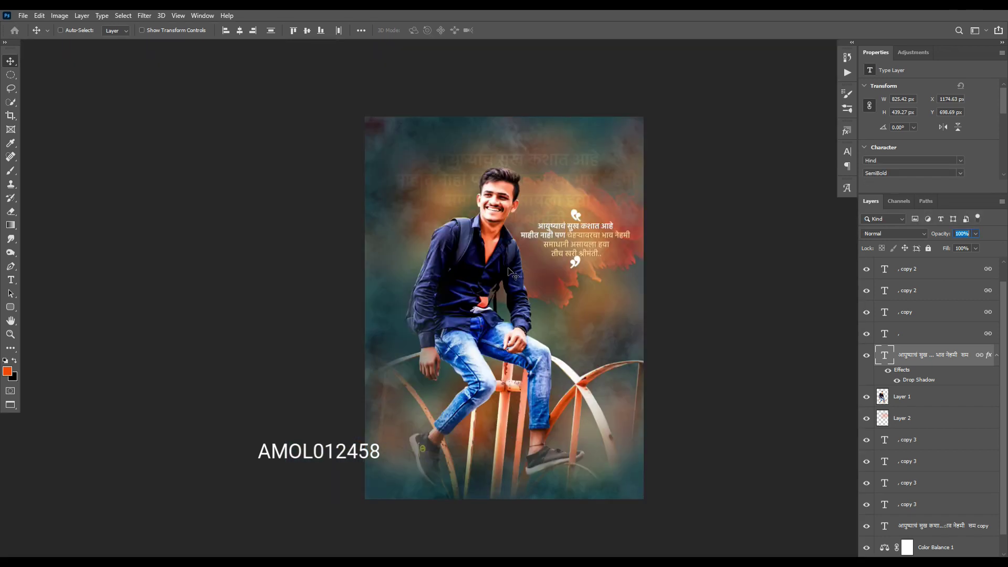
key(f)
scroll(521, 249, up, 2)
scroll(520, 241, up, 3)
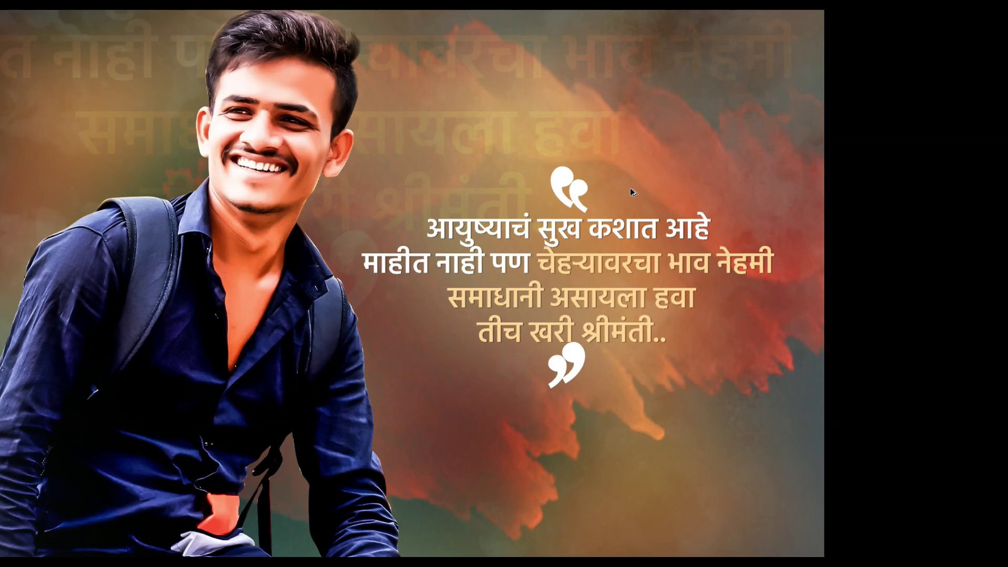
scroll(507, 215, up, 2)
scroll(435, 133, down, 2)
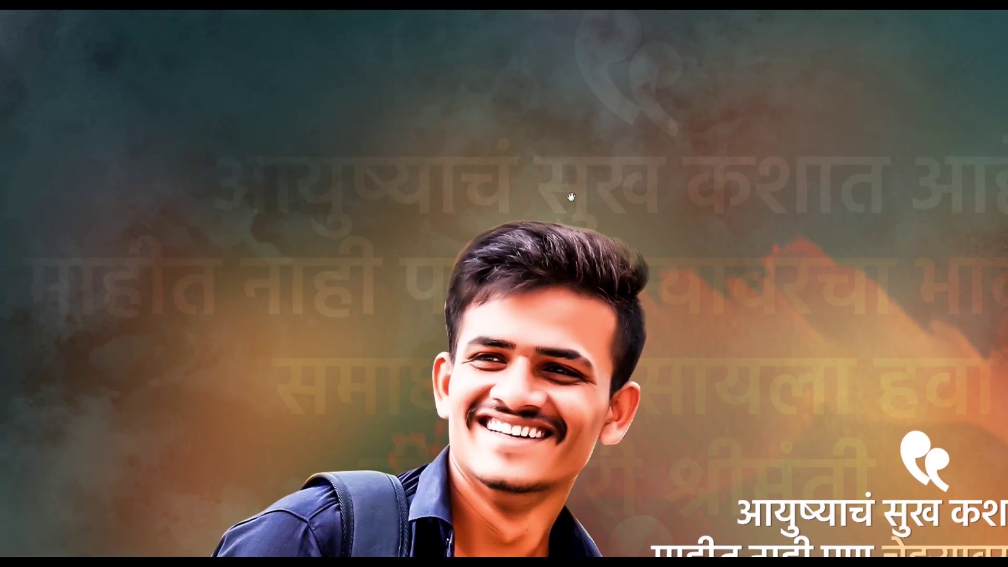
scroll(646, 225, down, 2)
scroll(462, 381, up, 3)
scroll(462, 380, down, 5)
scroll(715, 335, left, 5)
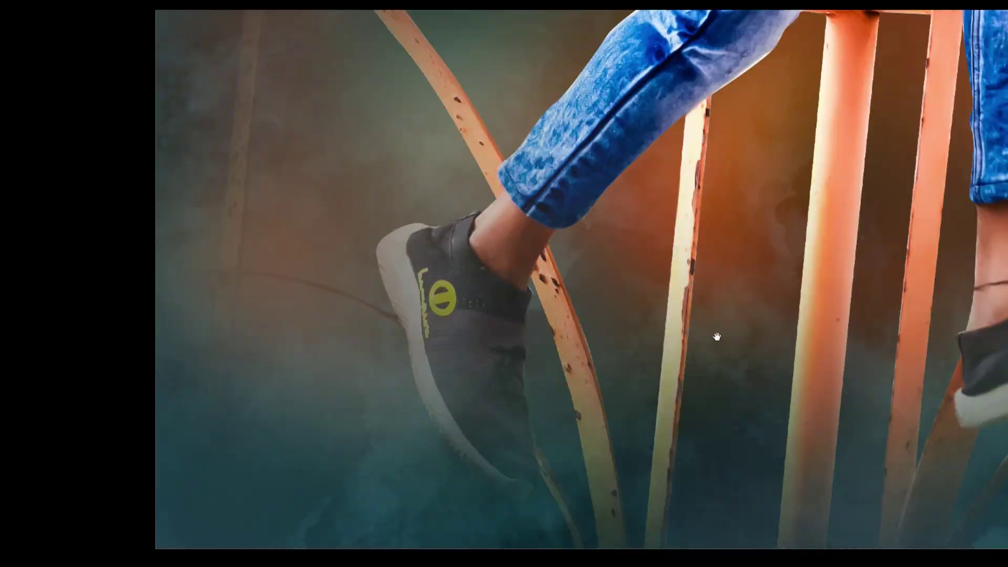
scroll(572, 405, up, 5)
scroll(736, 187, up, 5)
scroll(736, 186, down, 2)
scroll(648, 279, down, 3)
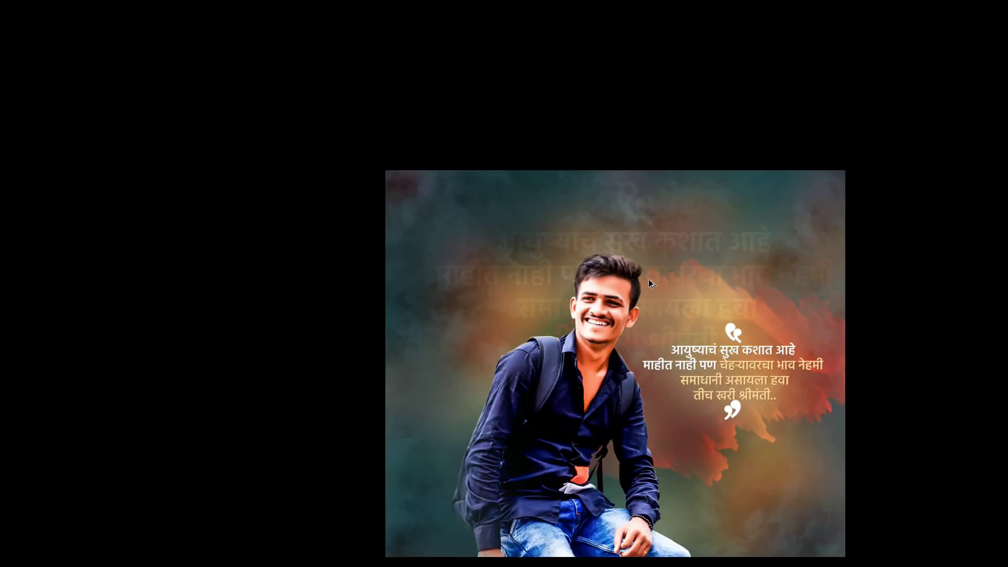